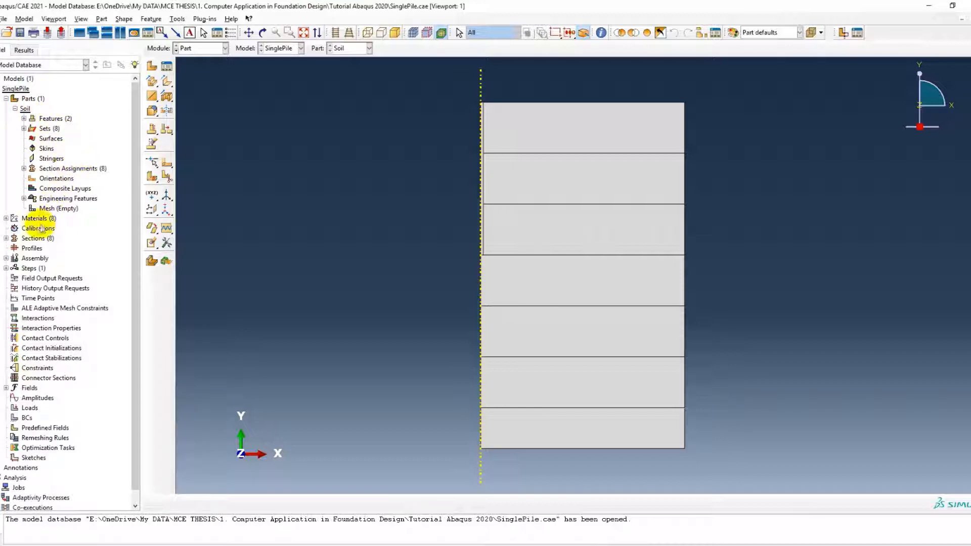
Review the model's materials and sections, and the section assignments of the Soil part.
{"action": "left_click", "coordinate": [6, 218]}
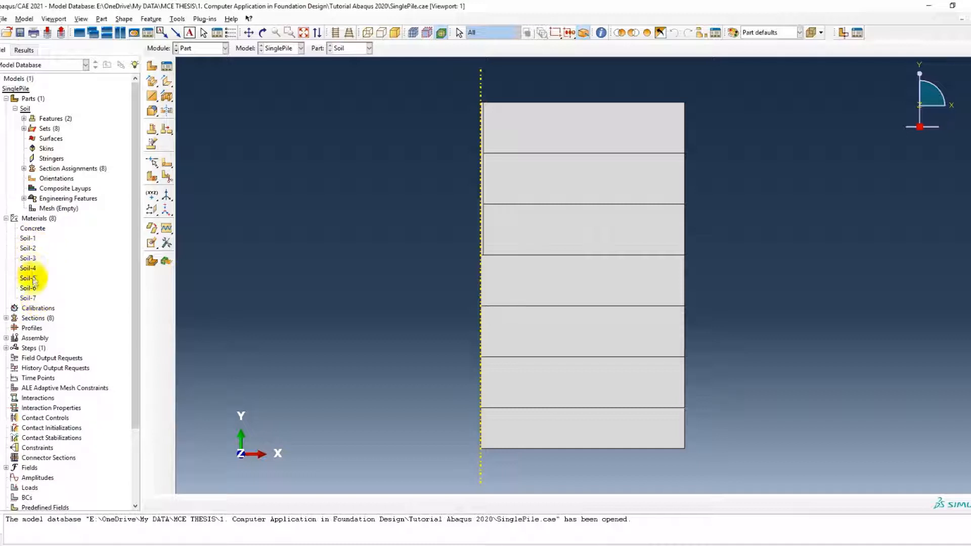
{"action": "double_click", "coordinate": [34, 230]}
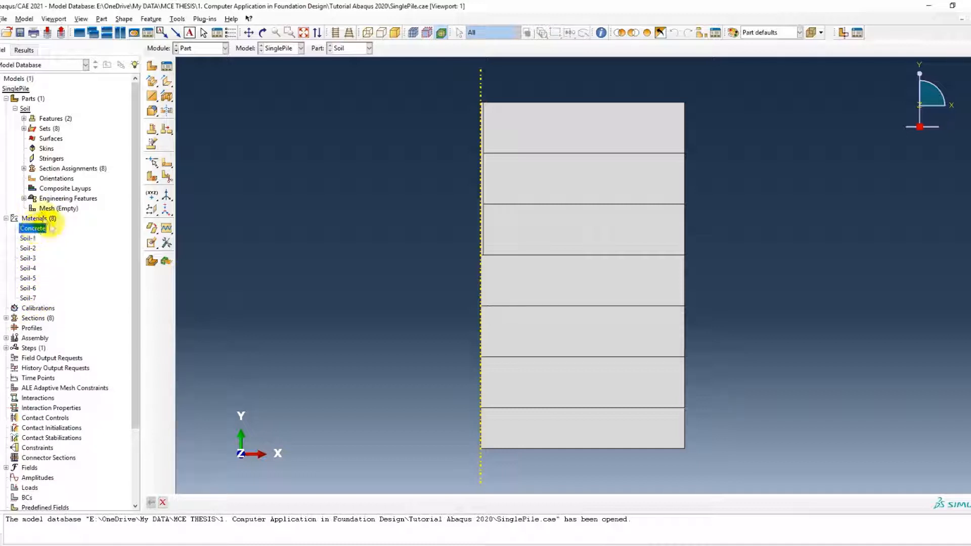
{"action": "left_click", "coordinate": [6, 318]}
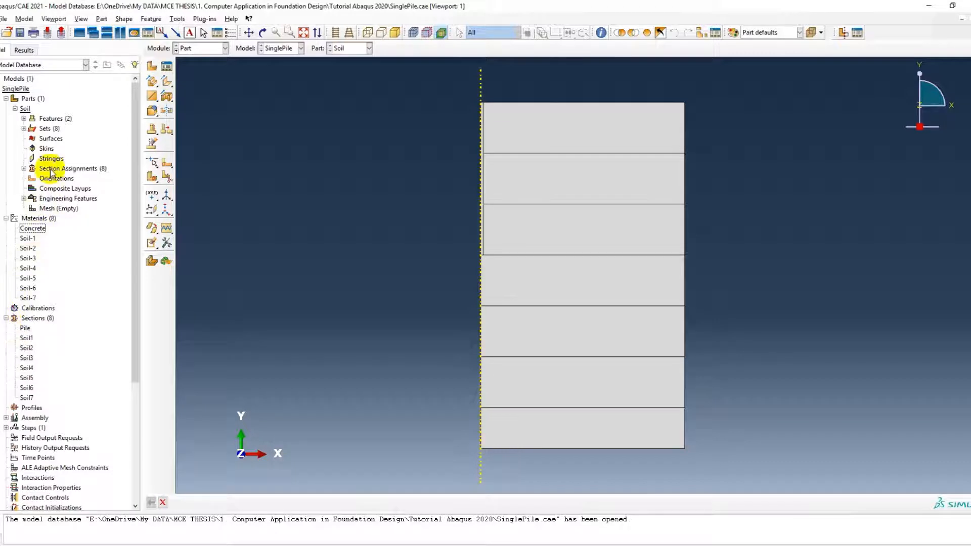
{"action": "left_click", "coordinate": [23, 169]}
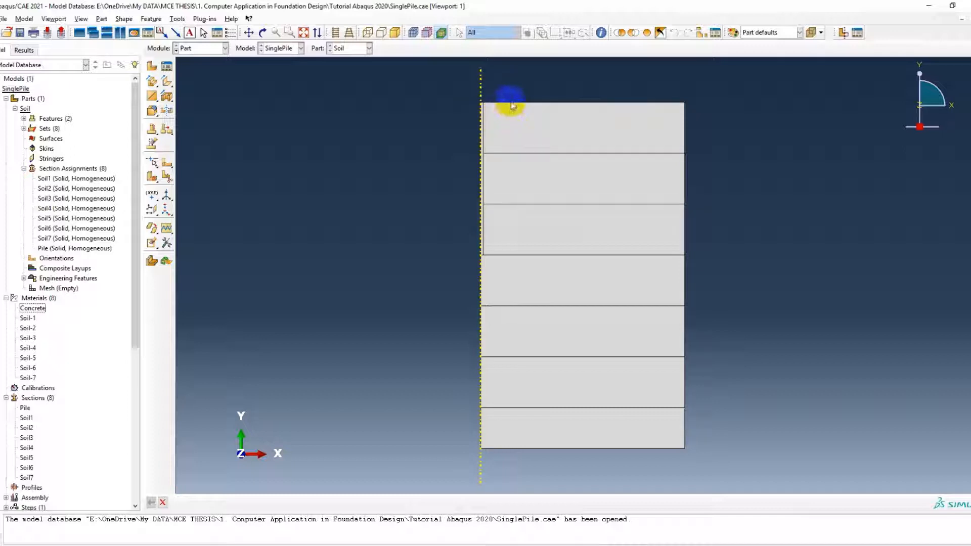
{"action": "left_click", "coordinate": [478, 129]}
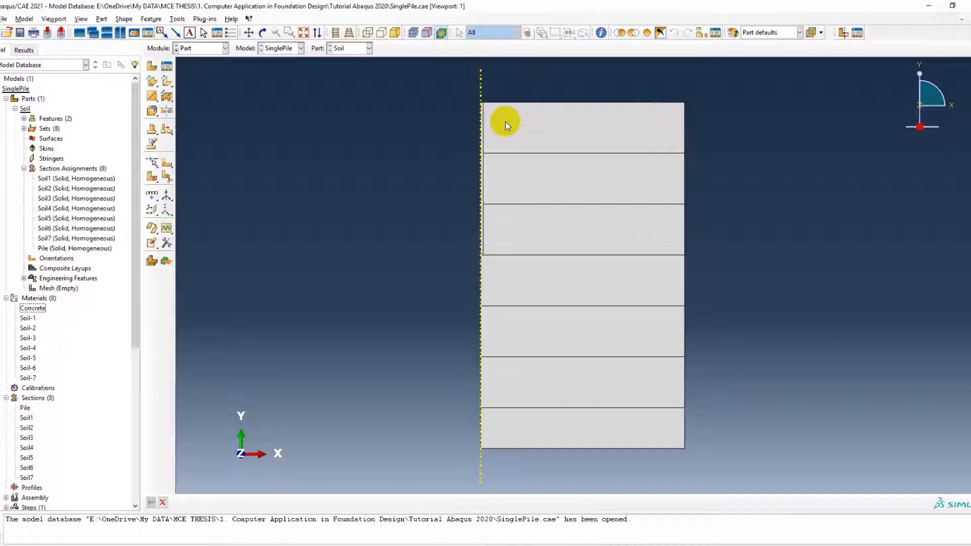
{"action": "left_click", "coordinate": [490, 115]}
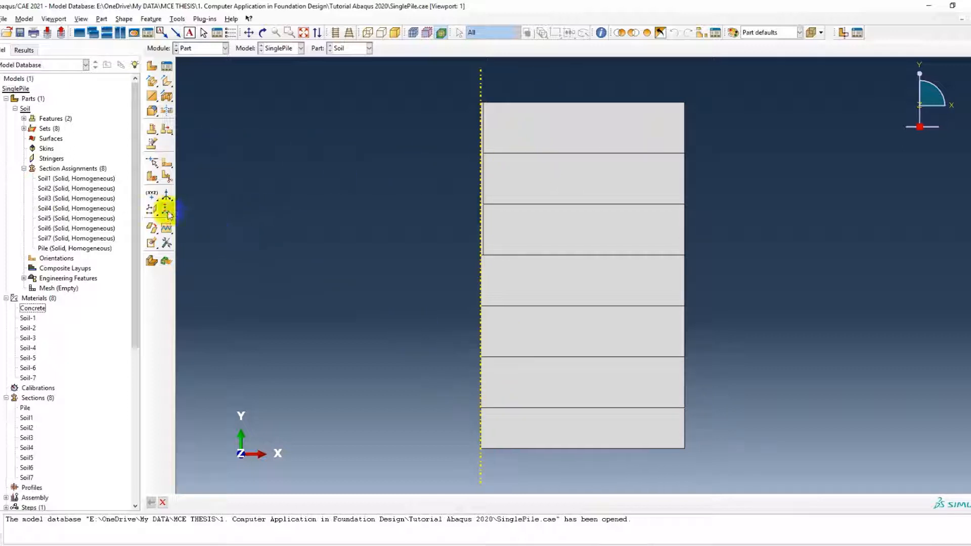
Start a sketched face partition covering all faces of the Soil part.
{"action": "left_click", "coordinate": [168, 164]}
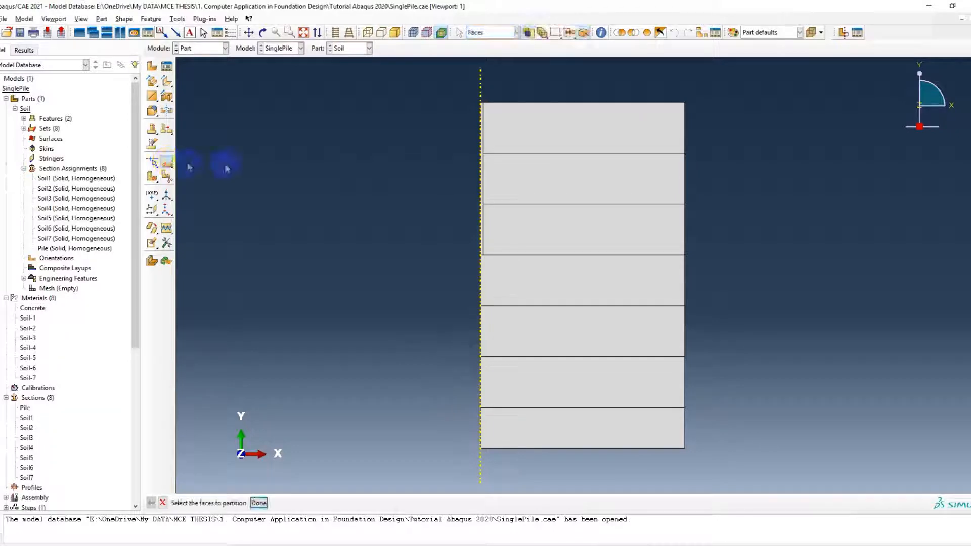
{"action": "left_click_drag", "start_coordinate": [440, 85], "coordinate": [771, 499]}
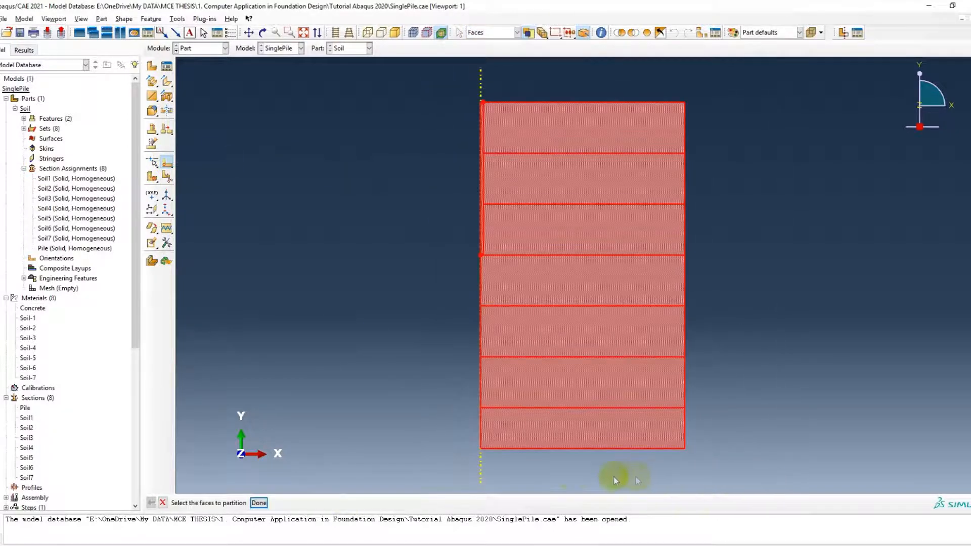
{"action": "left_click", "coordinate": [259, 503]}
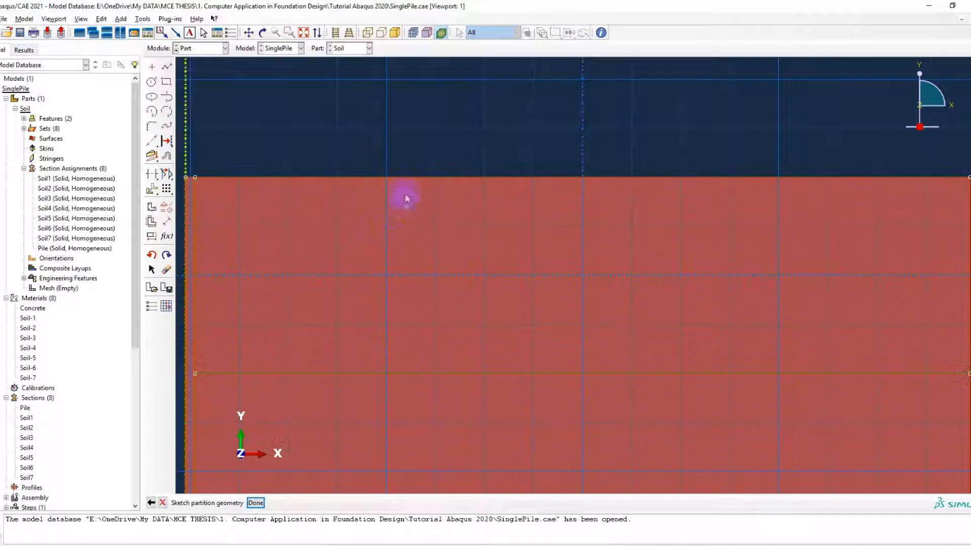
Align the sketch grid origin with the soil's upper corner on the symmetry axis and set the grid spacing to 5.
{"action": "left_click", "coordinate": [151, 305]}
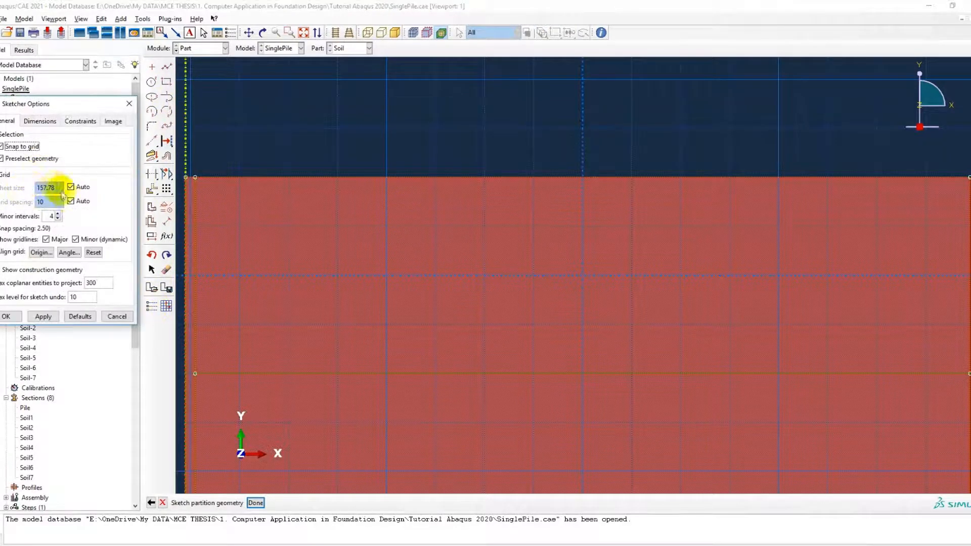
{"action": "left_click", "coordinate": [41, 251]}
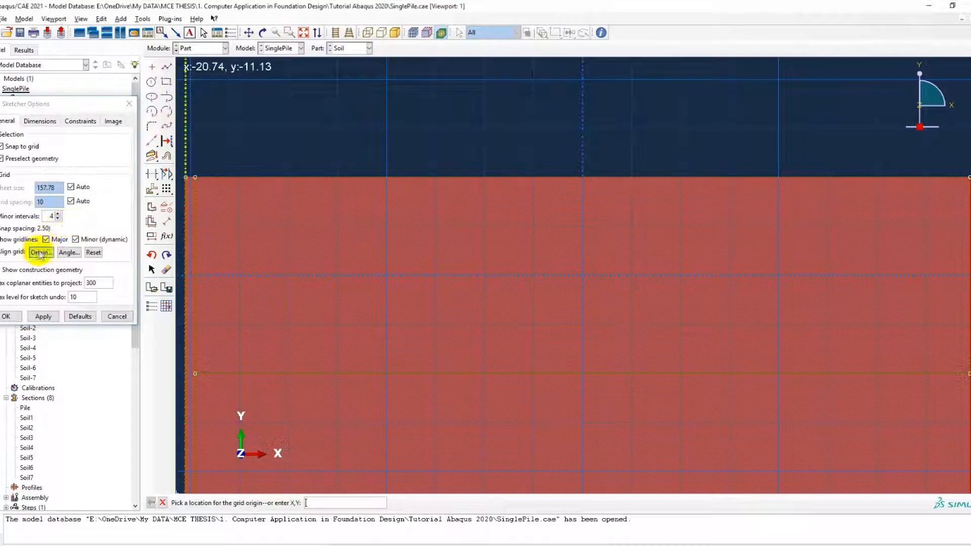
{"action": "left_click", "coordinate": [186, 177]}
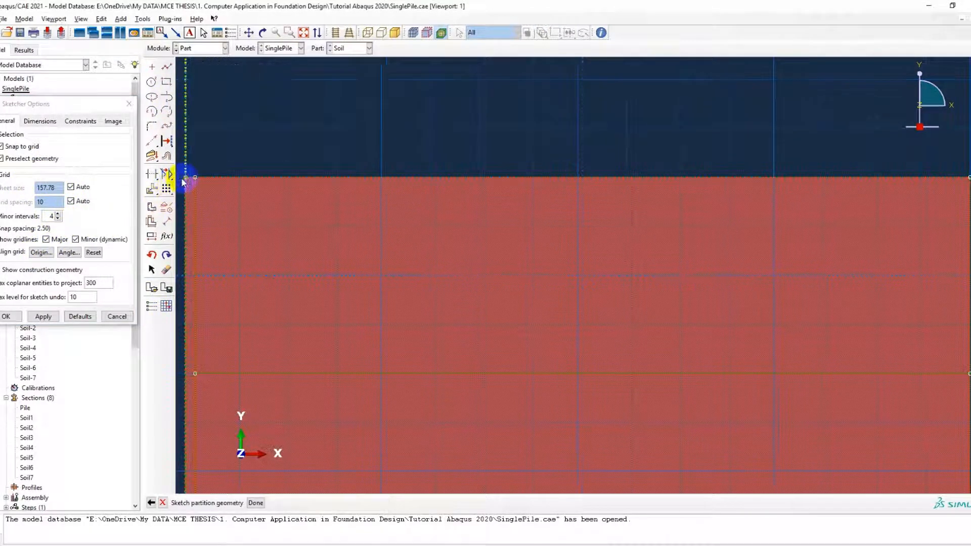
{"action": "left_click", "coordinate": [71, 201]}
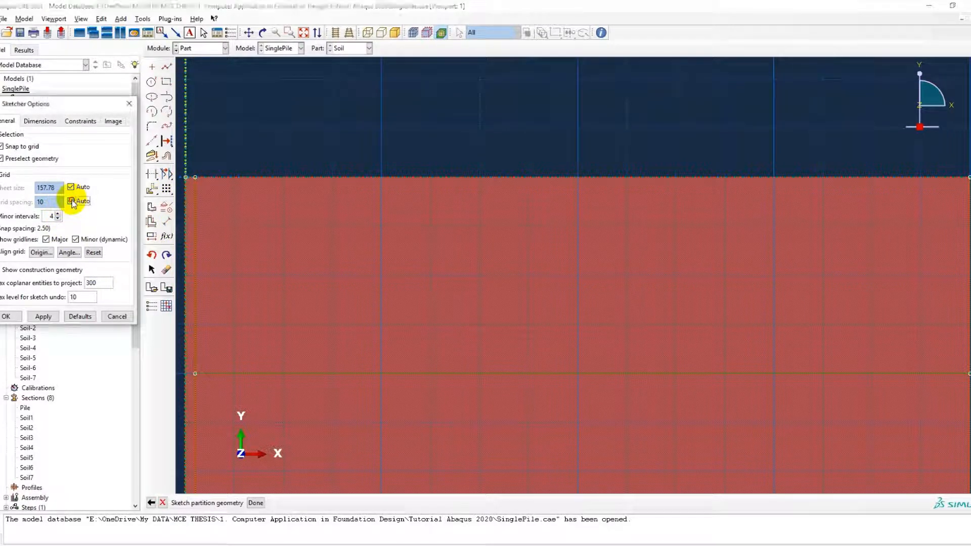
{"action": "double_click", "coordinate": [48, 202]}
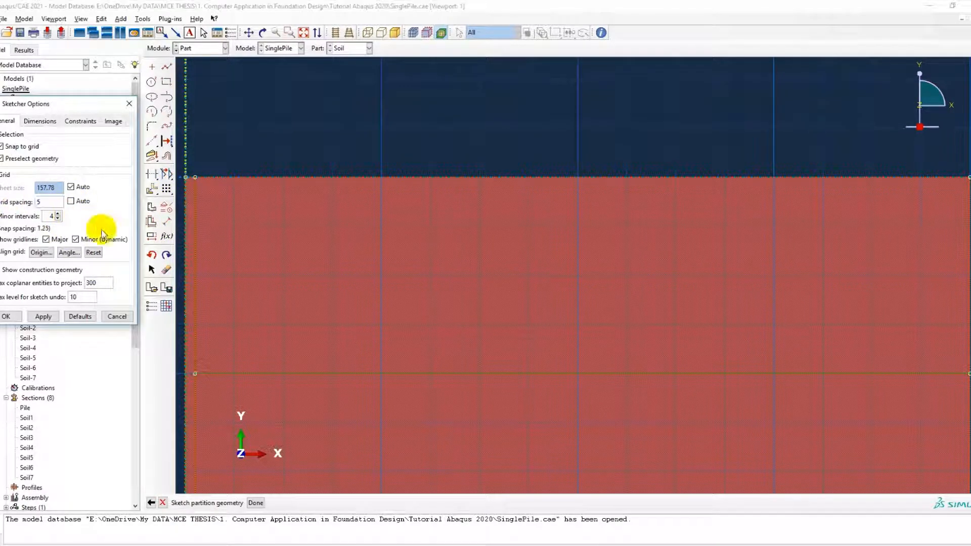
{"action": "left_click", "coordinate": [11, 316]}
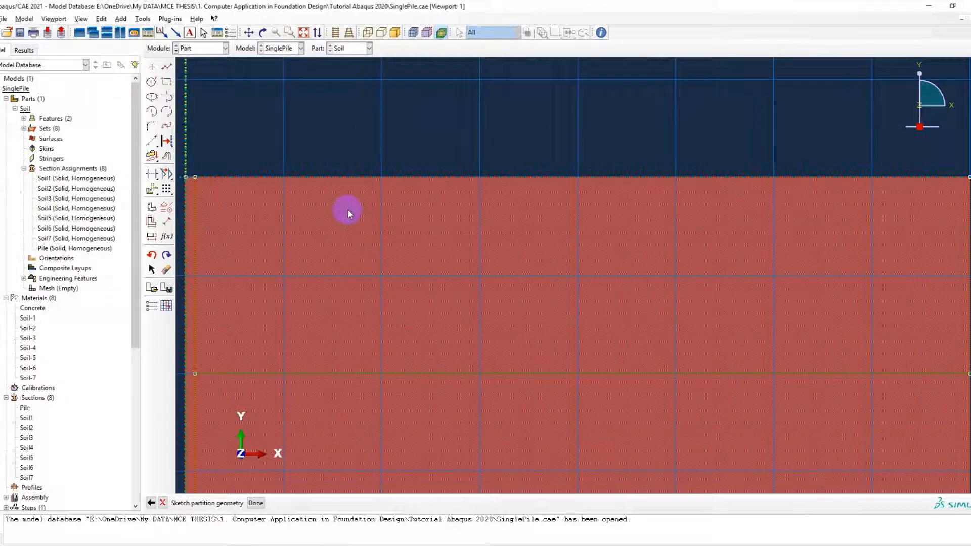
Draw a vertical partition line over the full soil depth, 5 units from the symmetry axis.
{"action": "left_click", "coordinate": [304, 32]}
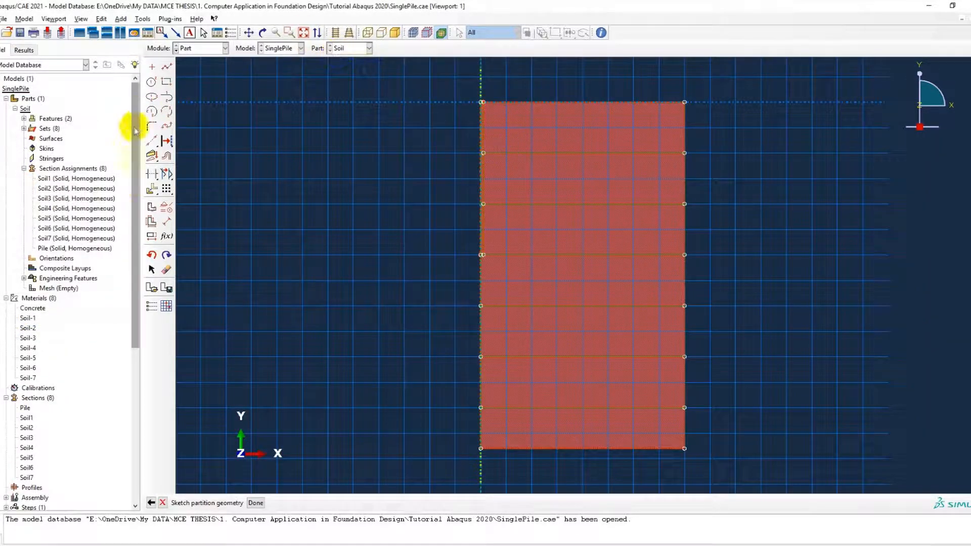
{"action": "left_click", "coordinate": [166, 66]}
{"action": "left_click", "coordinate": [506, 102]}
{"action": "left_click", "coordinate": [506, 448]}
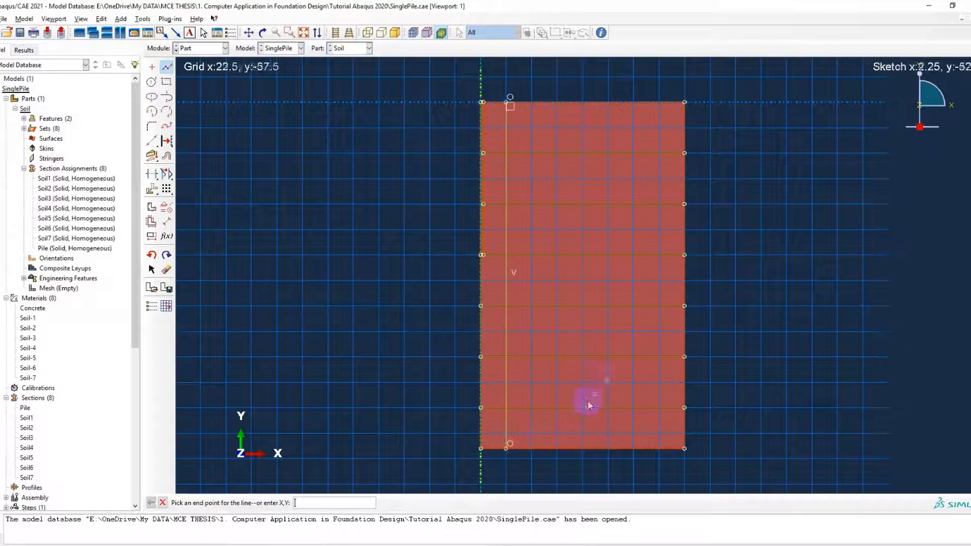
{"action": "middle_click", "coordinate": [531, 303]}
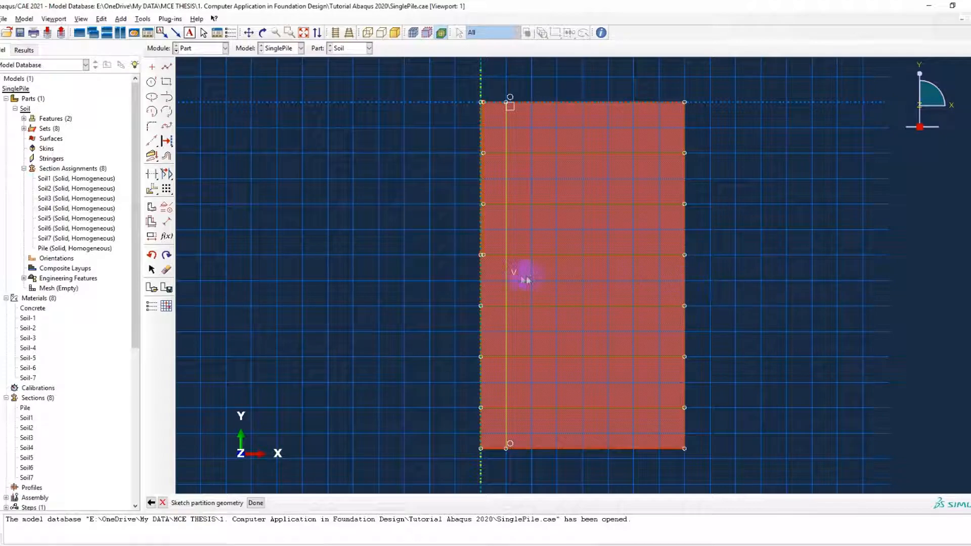
Draw a horizontal partition line across the full soil width at grid y = -35 and complete the partition.
{"action": "left_click", "coordinate": [167, 66]}
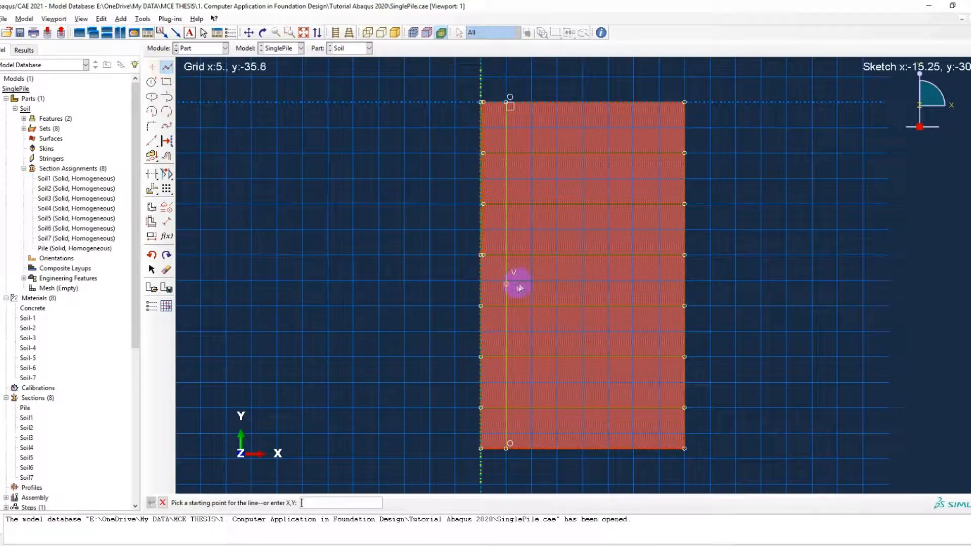
{"action": "left_click", "coordinate": [481, 282]}
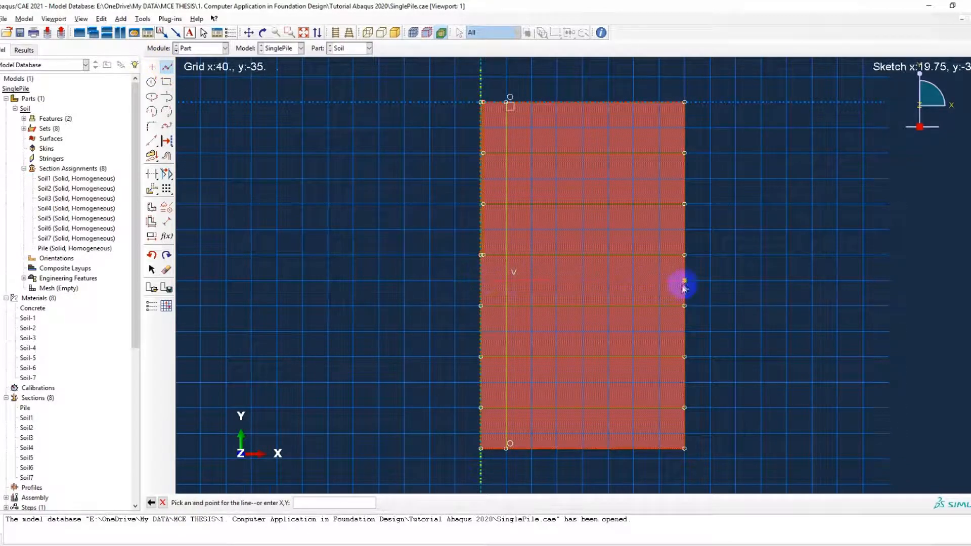
{"action": "middle_click", "coordinate": [518, 196]}
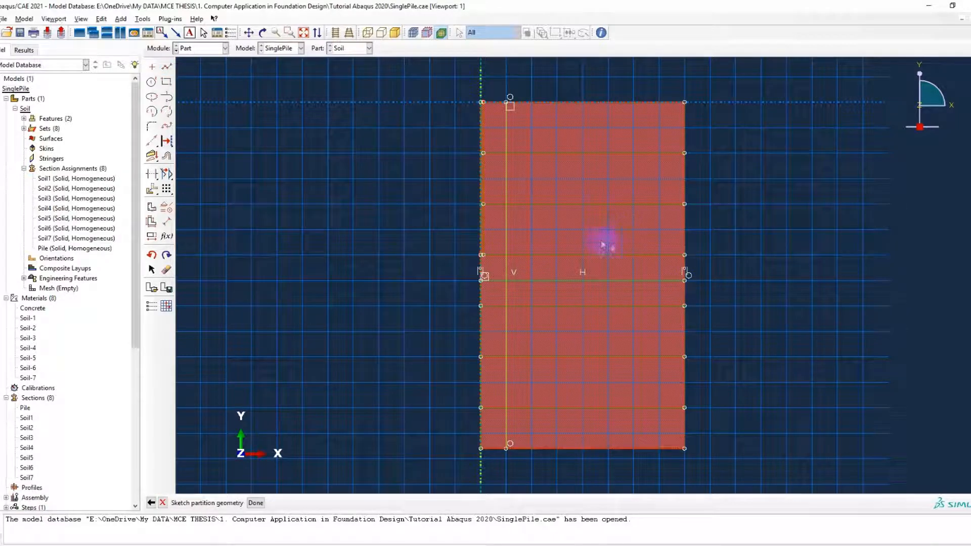
{"action": "left_click", "coordinate": [255, 503]}
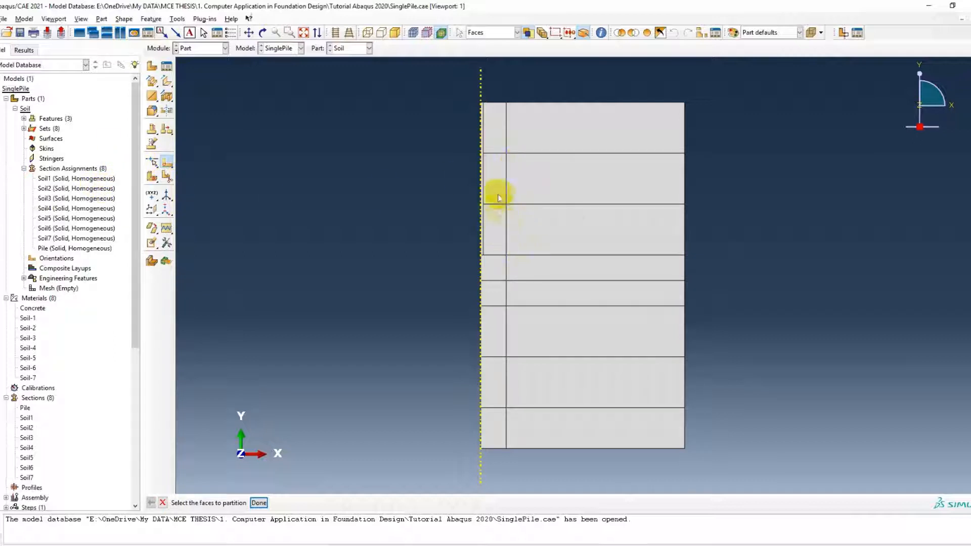
Check which regions the soil and pile section assignments cover on the partitioned part.
{"action": "left_click", "coordinate": [78, 179]}
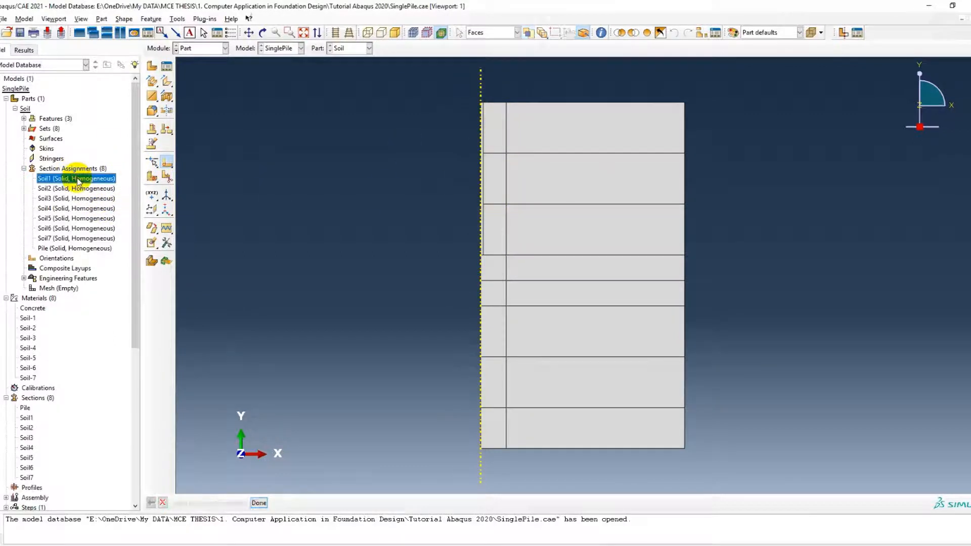
{"action": "double_click", "coordinate": [78, 181]}
{"action": "left_click", "coordinate": [134, 113]}
{"action": "double_click", "coordinate": [68, 189]}
{"action": "left_click", "coordinate": [132, 120]}
{"action": "left_click", "coordinate": [67, 202]}
{"action": "double_click", "coordinate": [66, 202]}
{"action": "left_click", "coordinate": [132, 120]}
{"action": "double_click", "coordinate": [75, 209]}
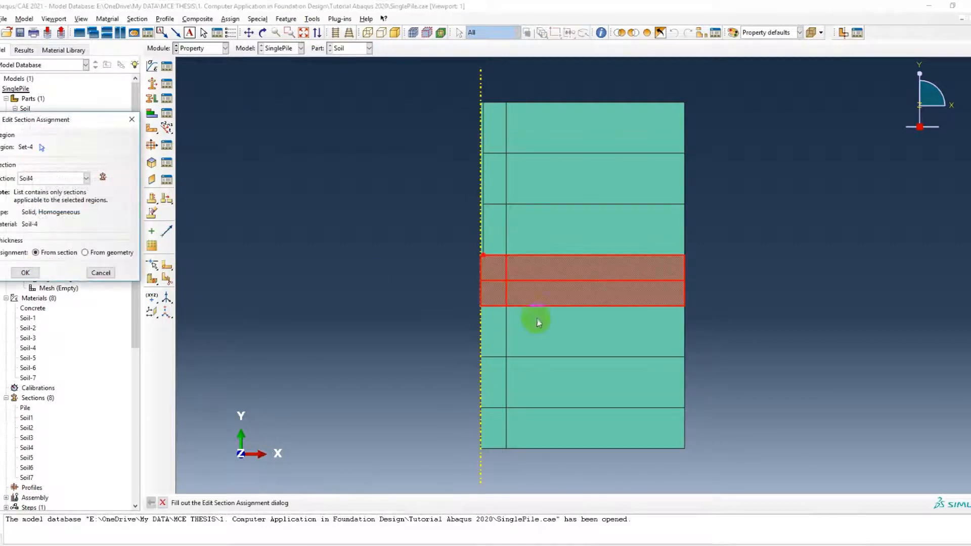
{"action": "key", "text": "Escape"}
{"action": "double_click", "coordinate": [70, 219]}
{"action": "key", "text": "Escape"}
{"action": "double_click", "coordinate": [76, 238]}
{"action": "key", "text": "Escape"}
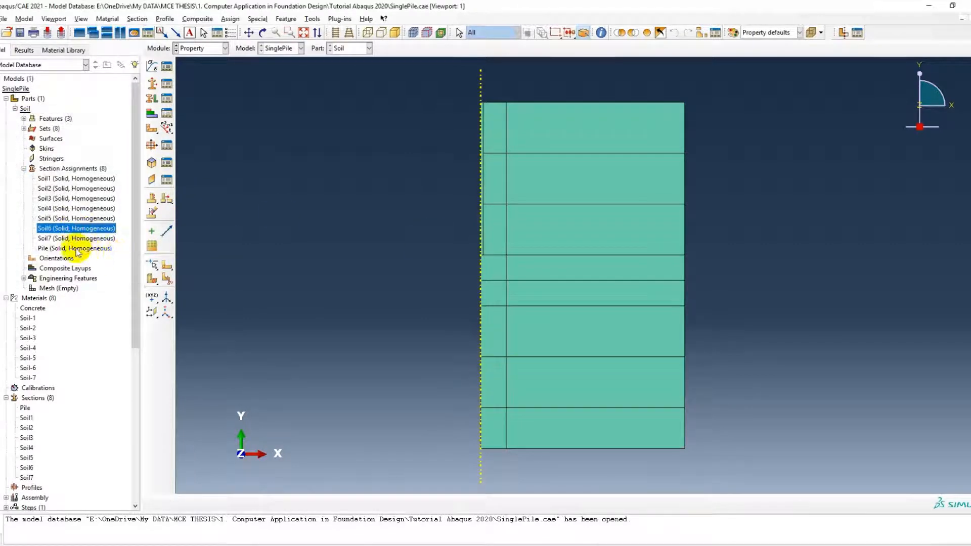
{"action": "double_click", "coordinate": [76, 248]}
{"action": "key", "text": "Escape"}
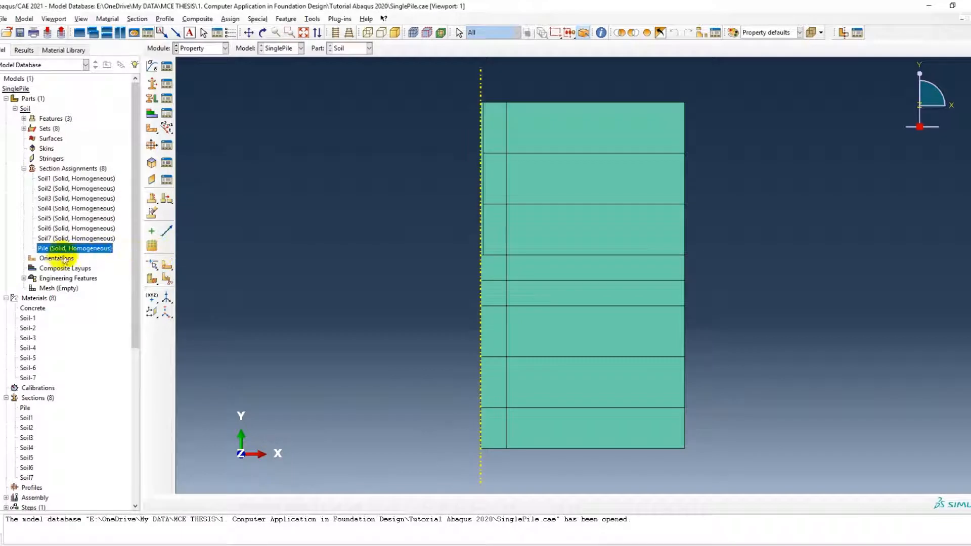
Create a dependent (mesh on part) instance of the Soil part in the assembly.
{"action": "left_click", "coordinate": [24, 168]}
{"action": "left_click", "coordinate": [6, 218]}
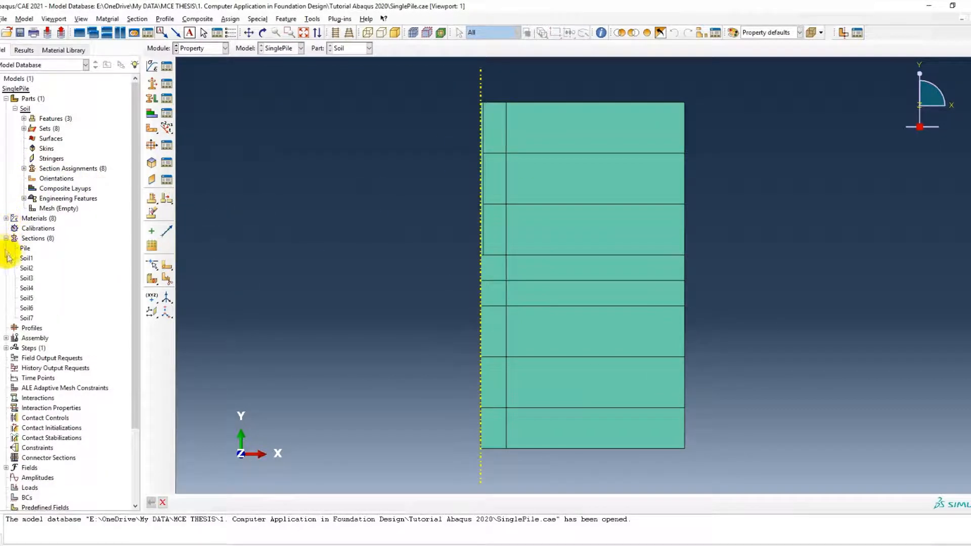
{"action": "left_click", "coordinate": [6, 238]}
{"action": "left_click", "coordinate": [6, 258]}
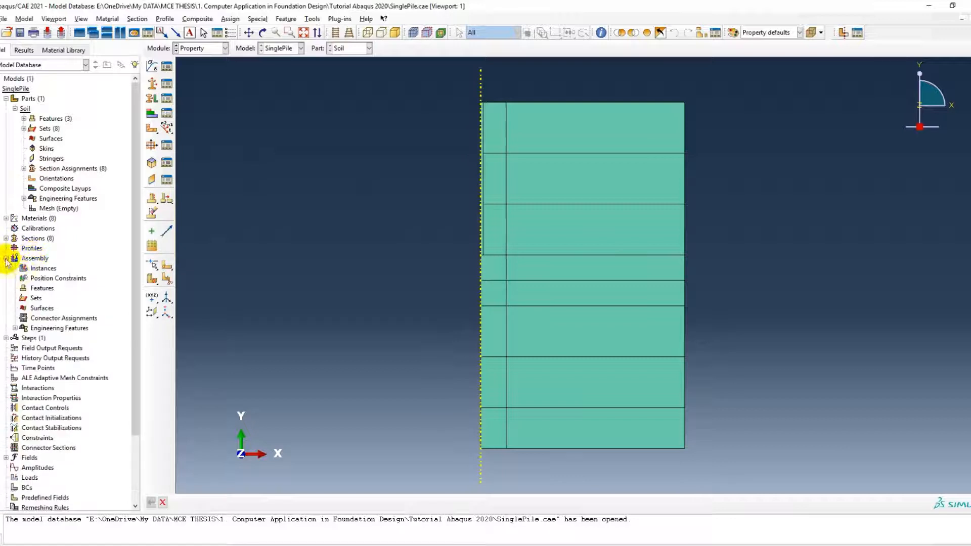
{"action": "left_click", "coordinate": [43, 268]}
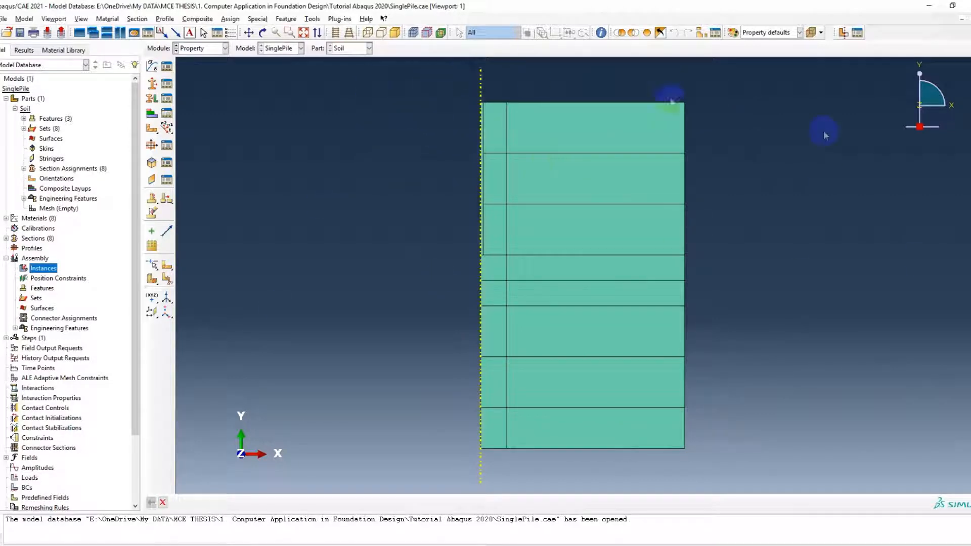
{"action": "right_click", "coordinate": [34, 270]}
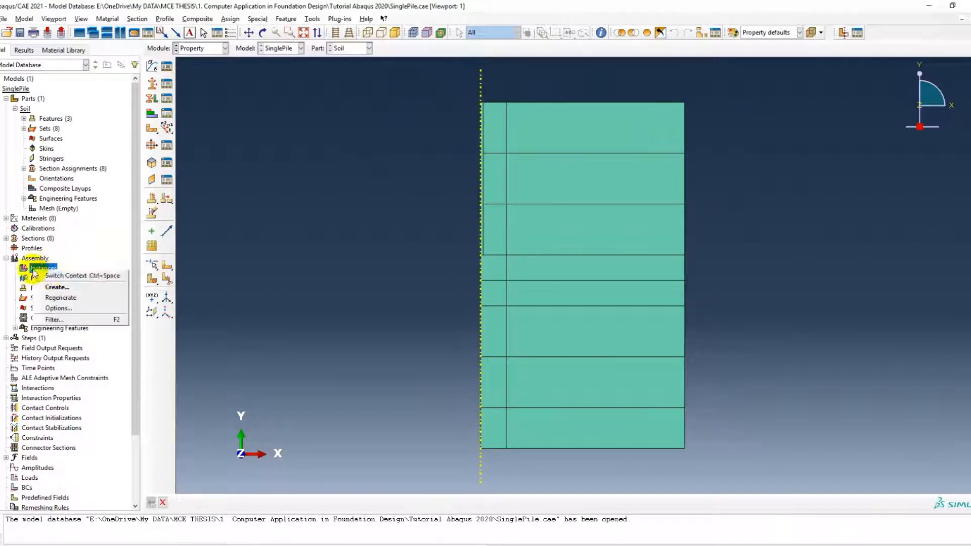
{"action": "left_click", "coordinate": [57, 287]}
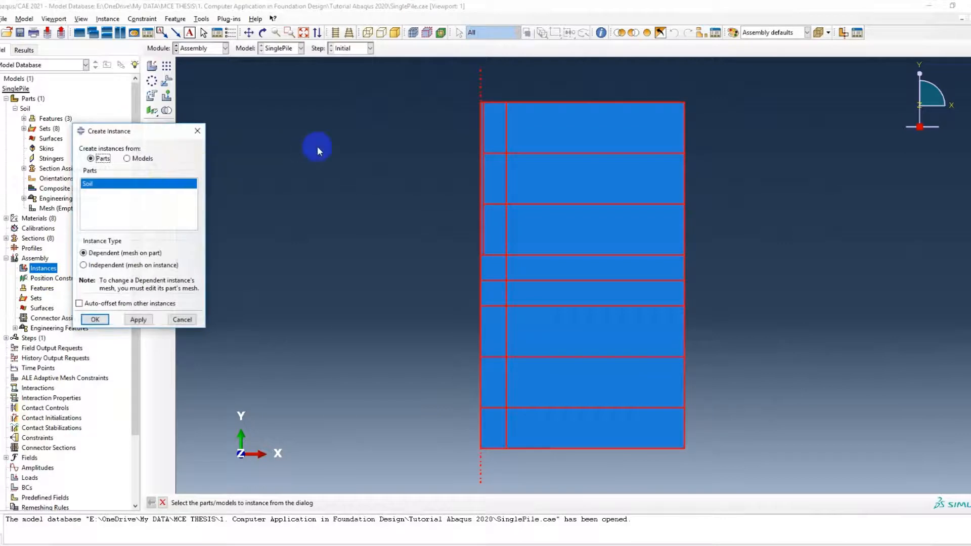
{"action": "left_click", "coordinate": [90, 186]}
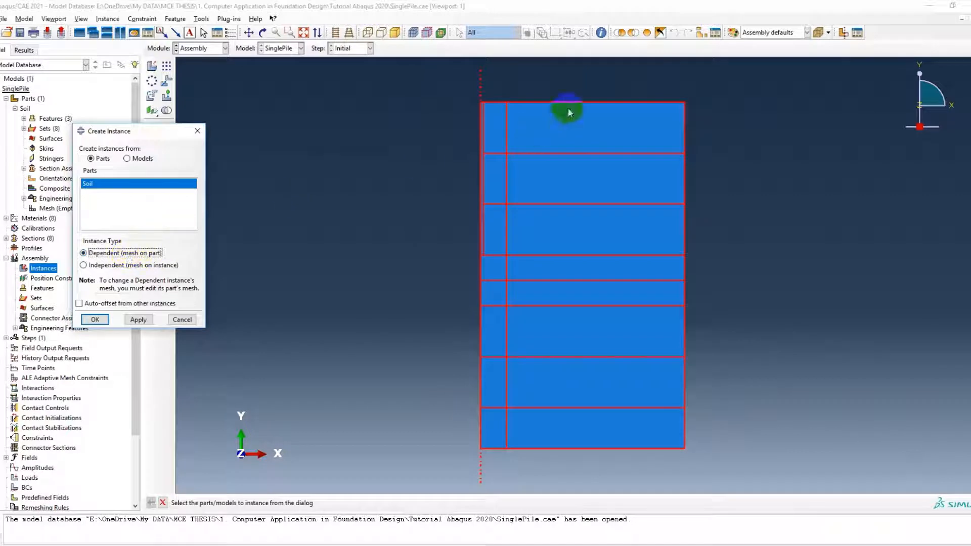
{"action": "left_click", "coordinate": [94, 319]}
Open the Soil part's mesh and assign the Structured meshing technique with quad-dominated elements to all of its faces.
{"action": "left_click", "coordinate": [71, 208]}
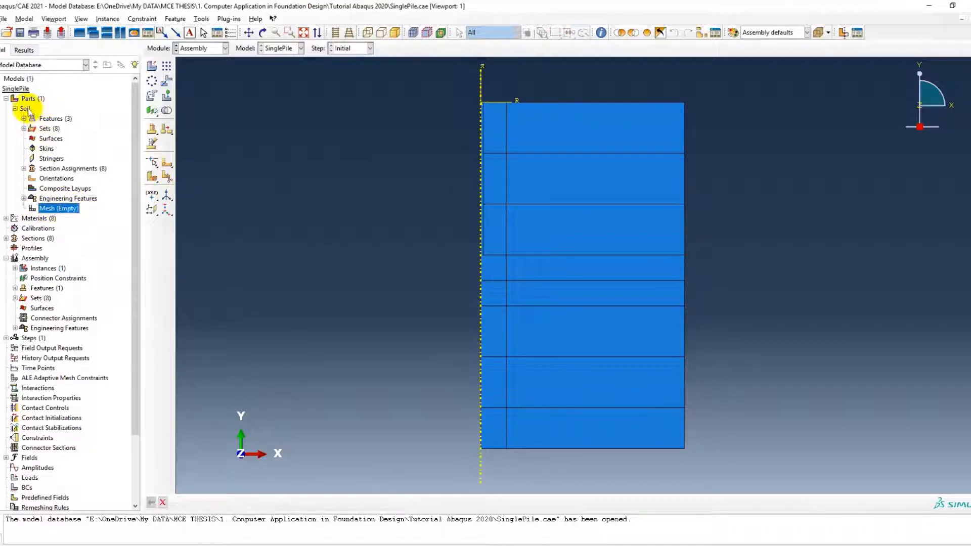
{"action": "double_click", "coordinate": [51, 211]}
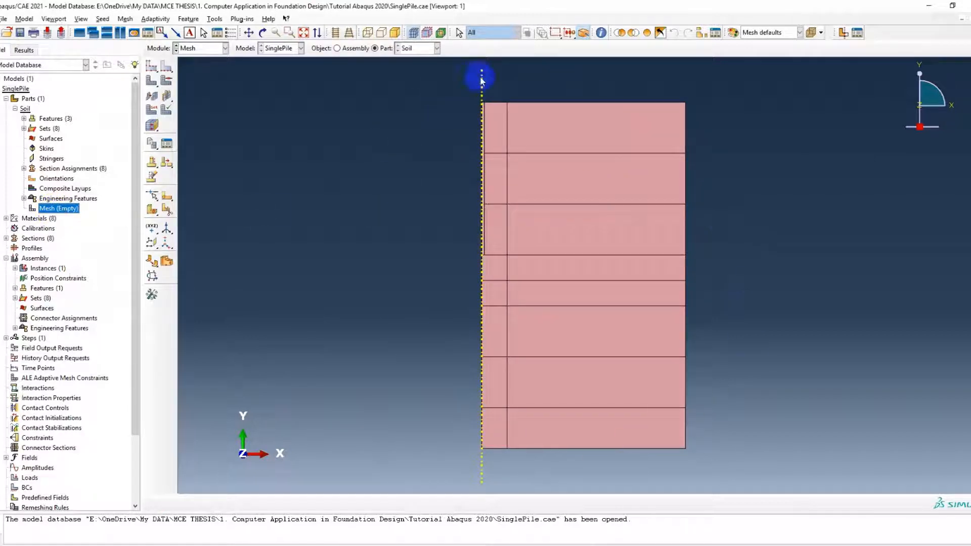
{"action": "left_click", "coordinate": [125, 20]}
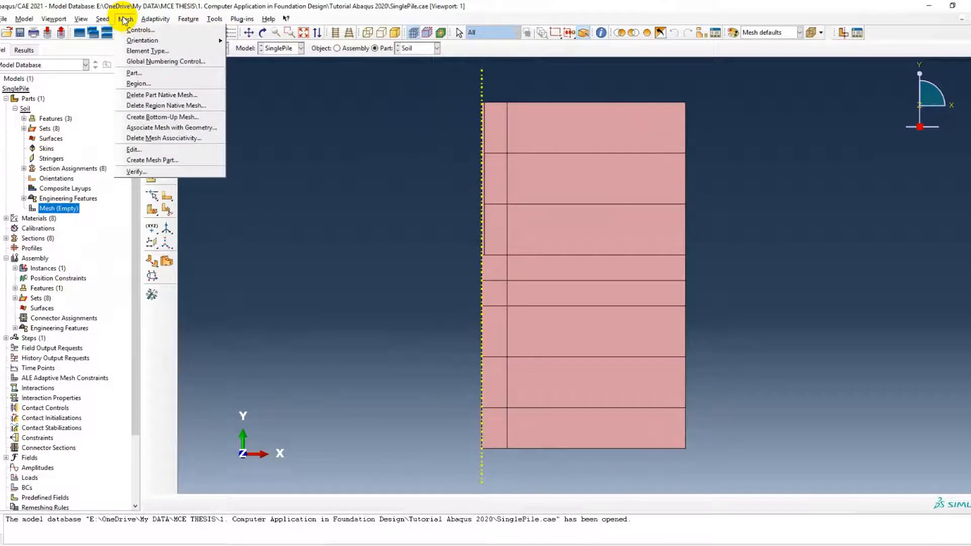
{"action": "left_click", "coordinate": [138, 30]}
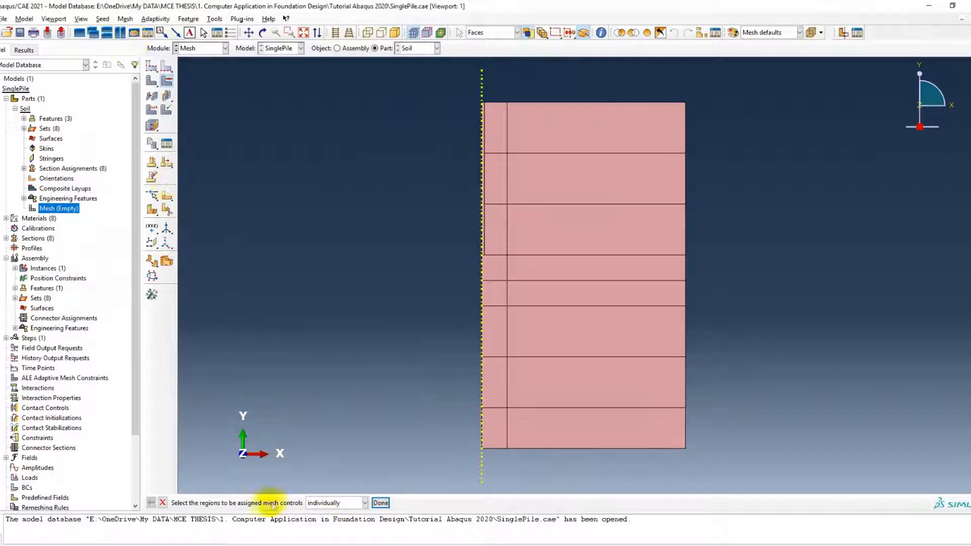
{"action": "left_click_drag", "start_coordinate": [473, 79], "coordinate": [748, 462]}
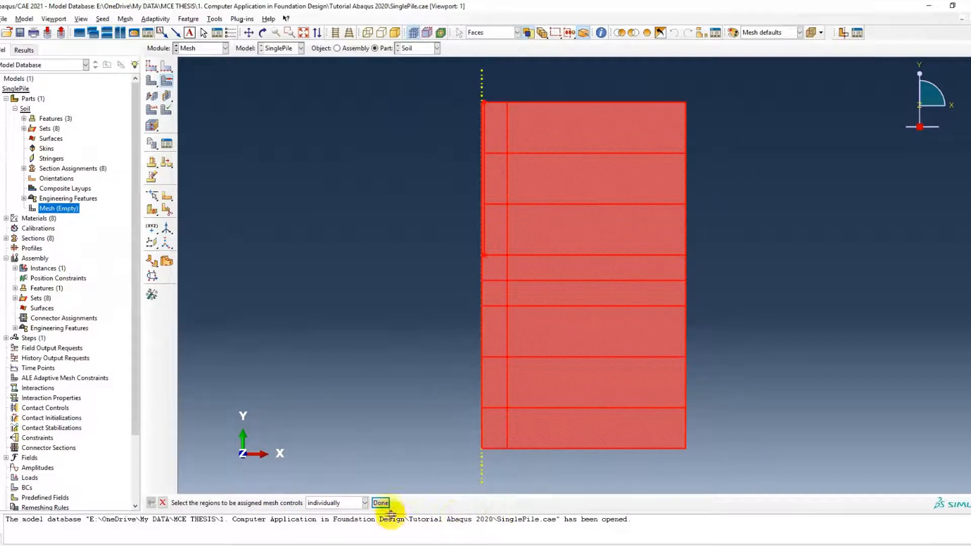
{"action": "left_click", "coordinate": [380, 503]}
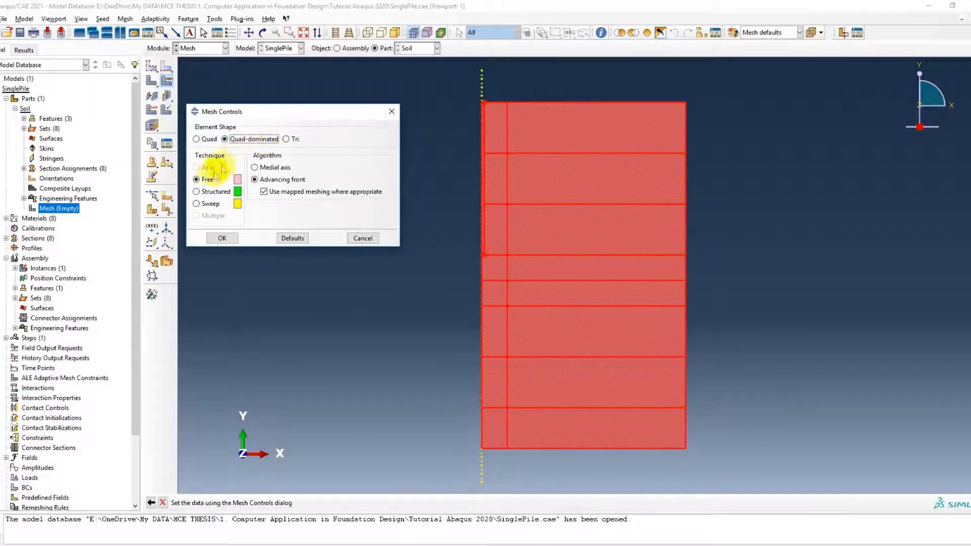
{"action": "left_click", "coordinate": [216, 192]}
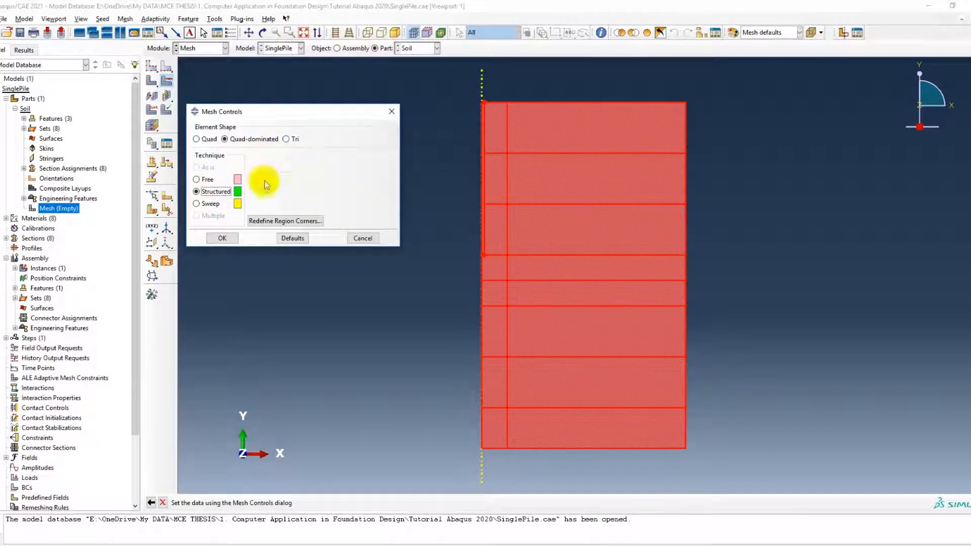
{"action": "left_click", "coordinate": [222, 237]}
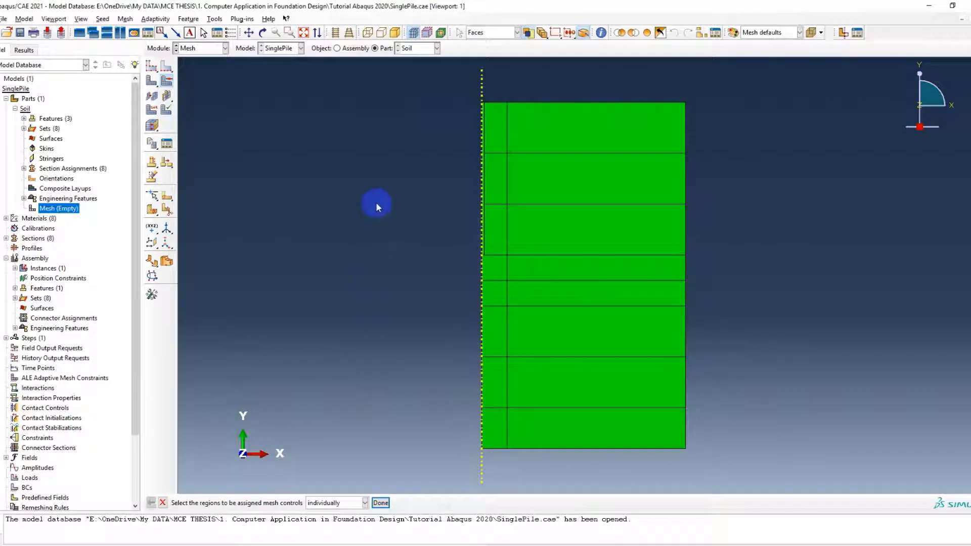
Assign standard quadratic Axisymmetric Stress elements with reduced integration to all faces of the Soil part.
{"action": "left_click", "coordinate": [126, 18]}
{"action": "left_click", "coordinate": [137, 52]}
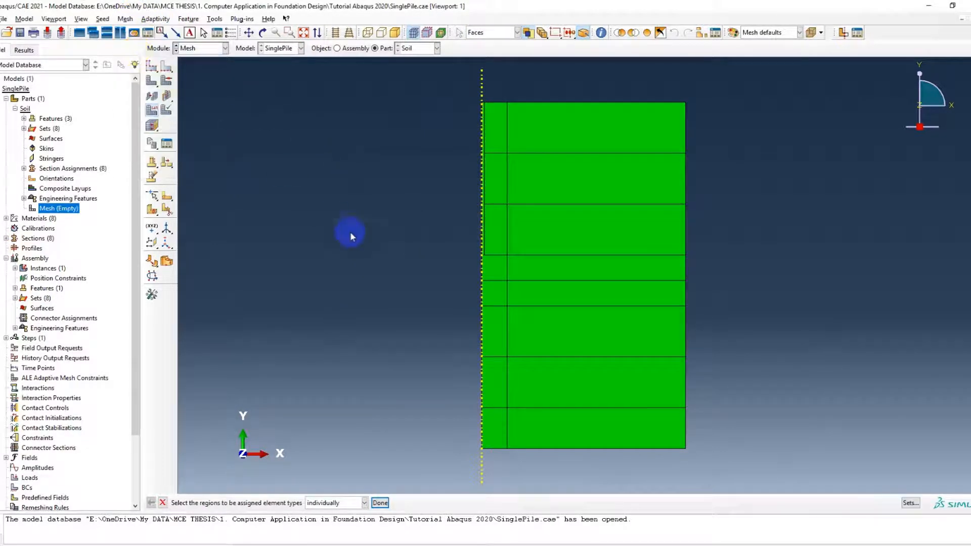
{"action": "left_click_drag", "start_coordinate": [426, 91], "coordinate": [797, 452]}
{"action": "left_click", "coordinate": [379, 502]}
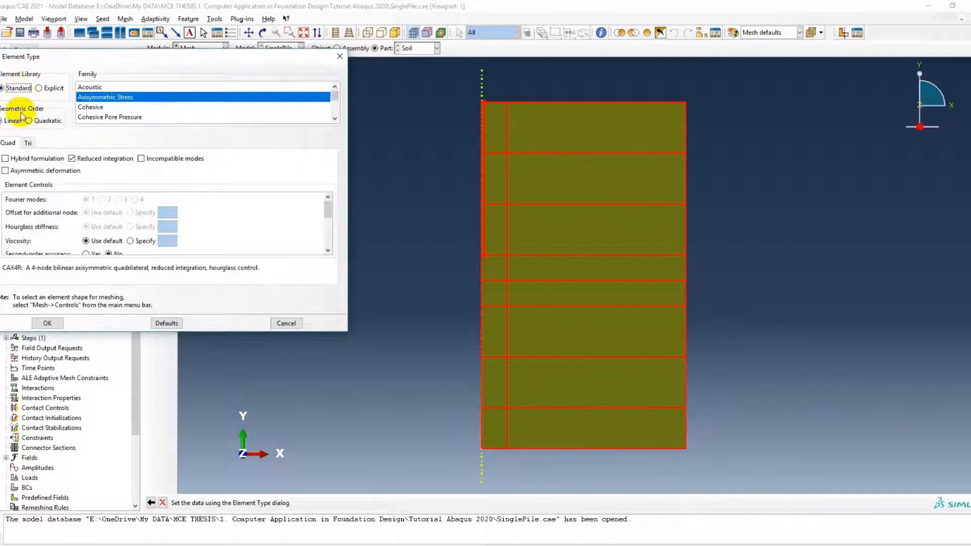
{"action": "left_click", "coordinate": [48, 121]}
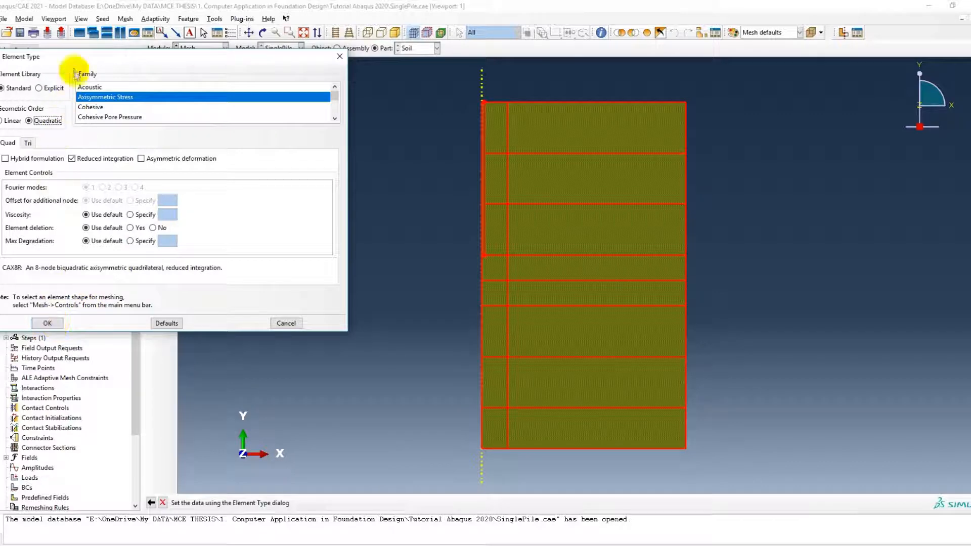
{"action": "left_click", "coordinate": [45, 324]}
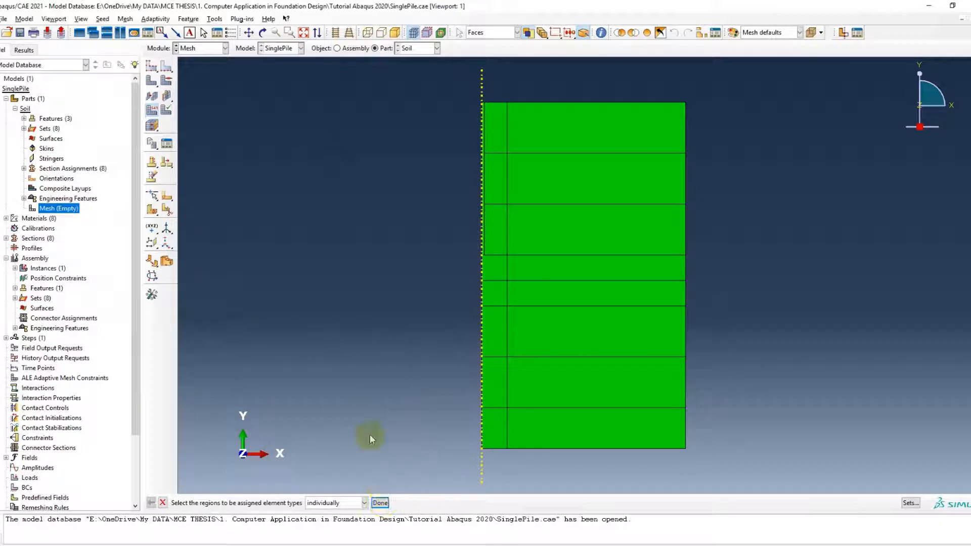
Seed the horizontal edges between the pile side and the inner vertical partition line by size at 0.5.
{"action": "left_click", "coordinate": [102, 19]}
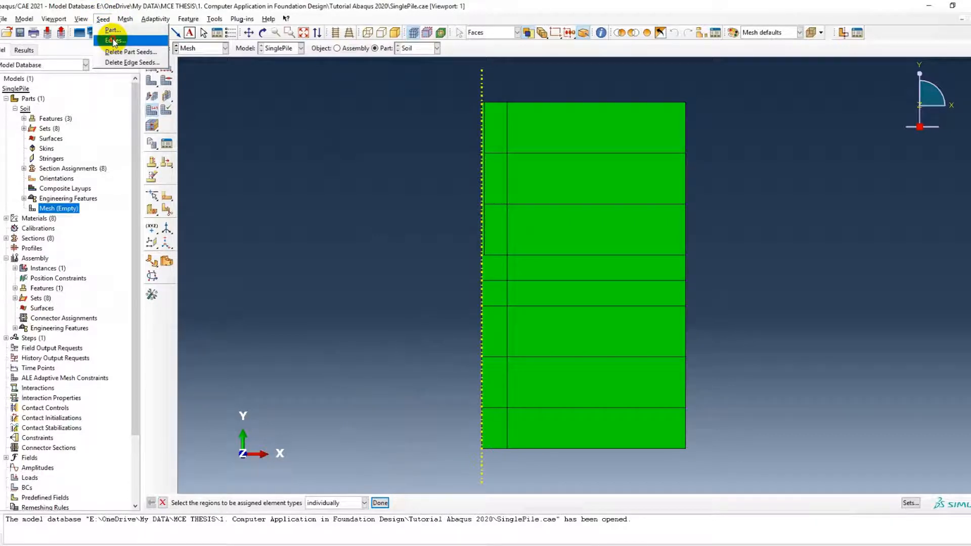
{"action": "left_click", "coordinate": [113, 40]}
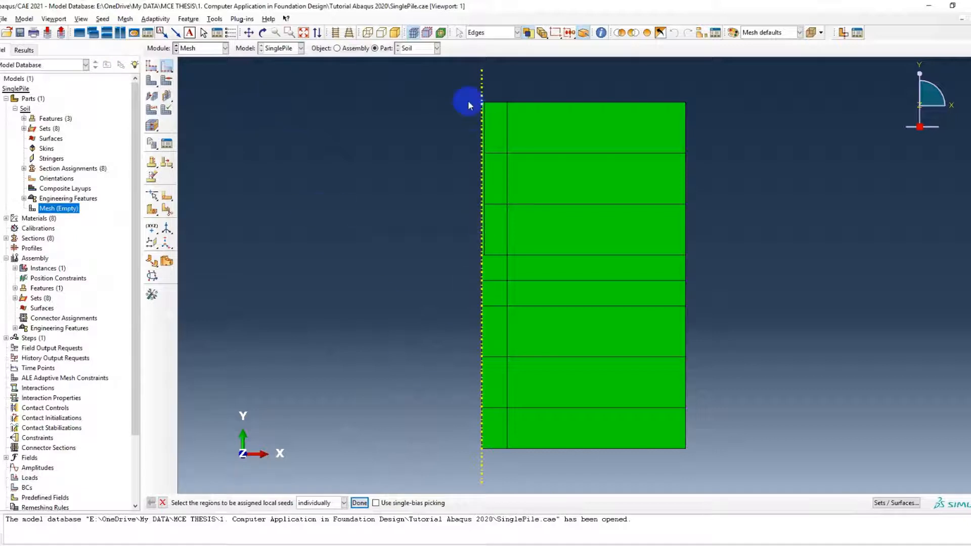
{"action": "left_click_drag", "start_coordinate": [497, 89], "coordinate": [496, 461]}
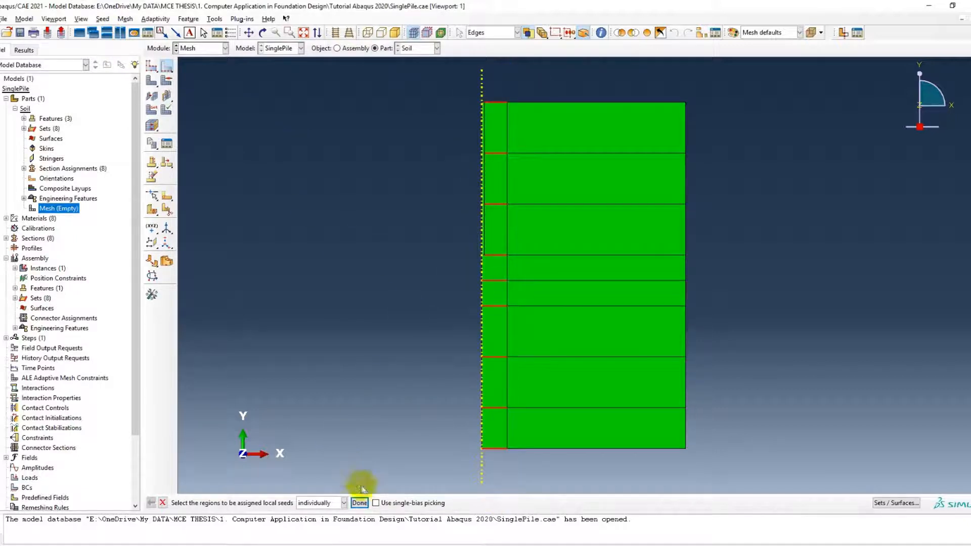
{"action": "left_click", "coordinate": [359, 502]}
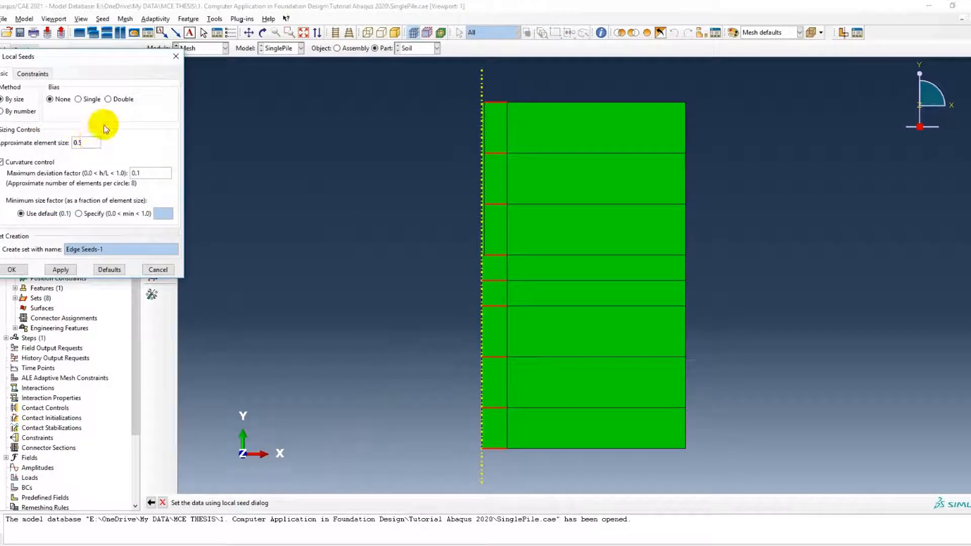
{"action": "left_click", "coordinate": [11, 270]}
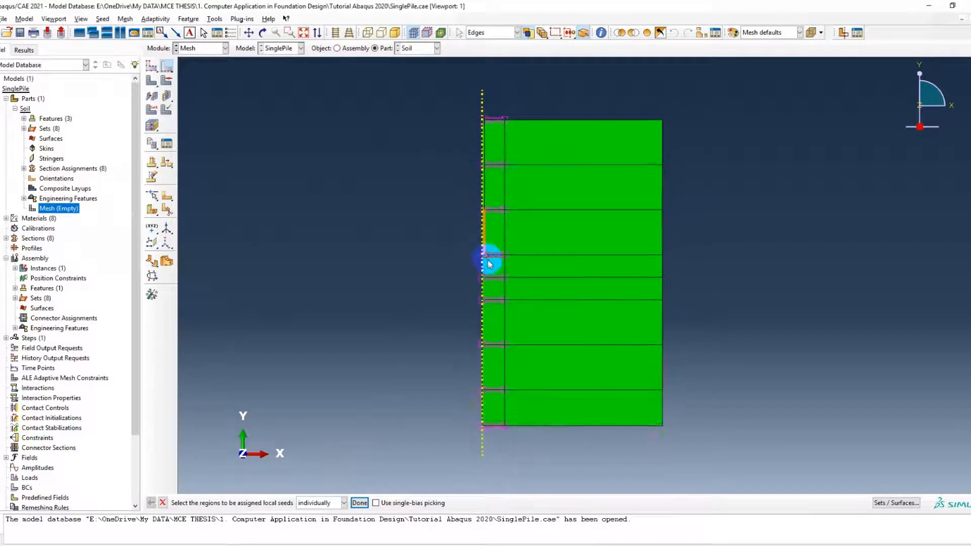
Seed the short horizontal edge at the pile toe, next to the symmetry axis, by size at 0.5.
{"action": "scroll", "coordinate": [487, 256], "scroll_direction": "up", "scroll_amount": 5}
{"action": "scroll", "coordinate": [478, 249], "scroll_direction": "up", "scroll_amount": 3}
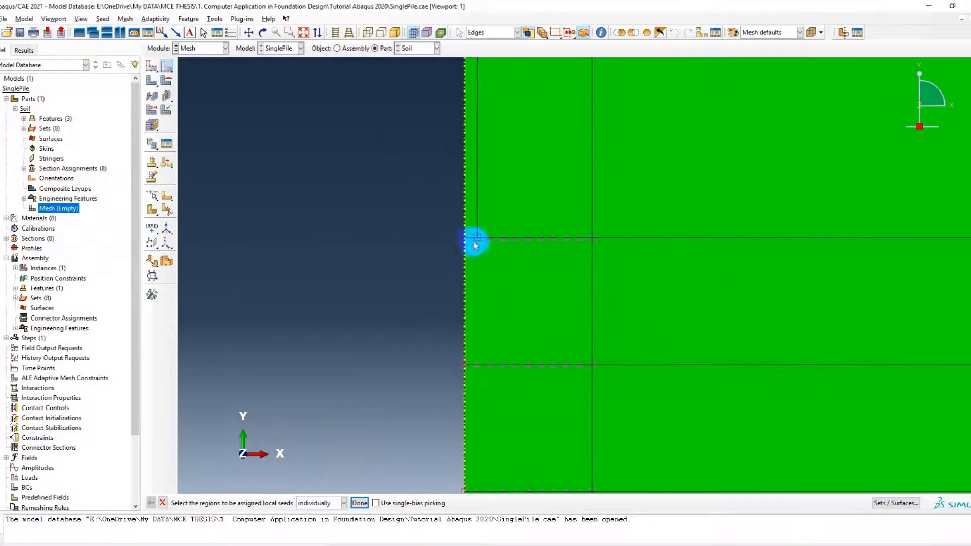
{"action": "left_click", "coordinate": [472, 238]}
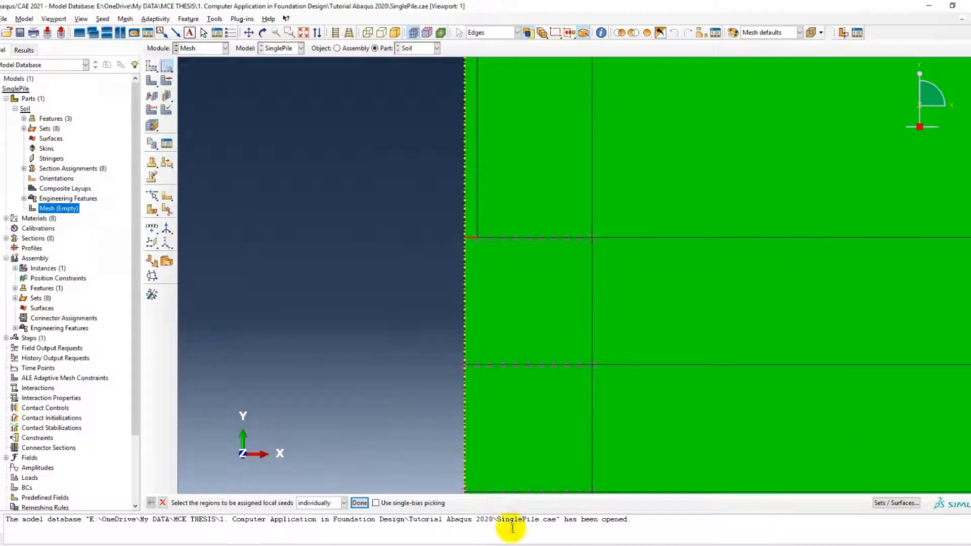
{"action": "left_click", "coordinate": [360, 503]}
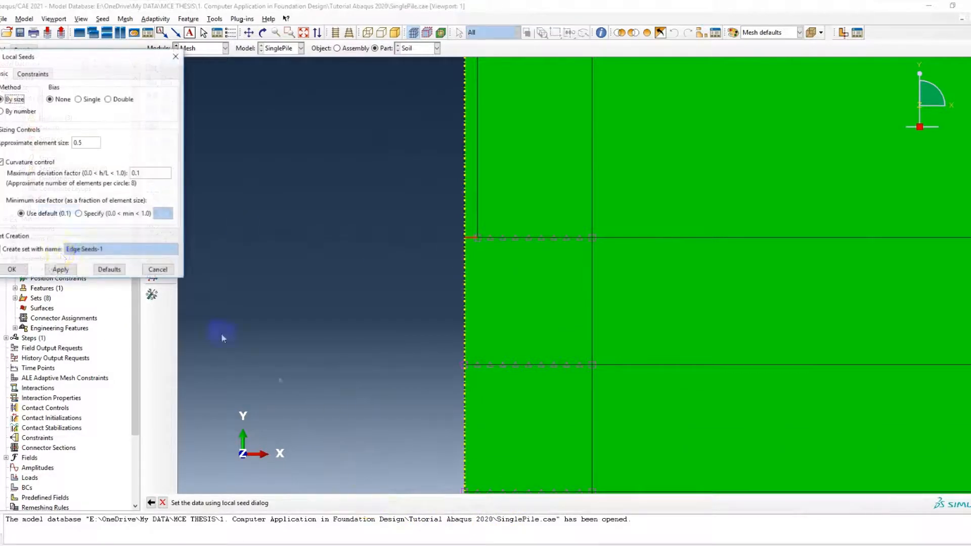
{"action": "left_click", "coordinate": [11, 270]}
Seed all horizontal edges of the outer soil region, beyond the inner vertical partition line, by size at 1.
{"action": "scroll", "coordinate": [505, 283], "scroll_direction": "down", "scroll_amount": 4}
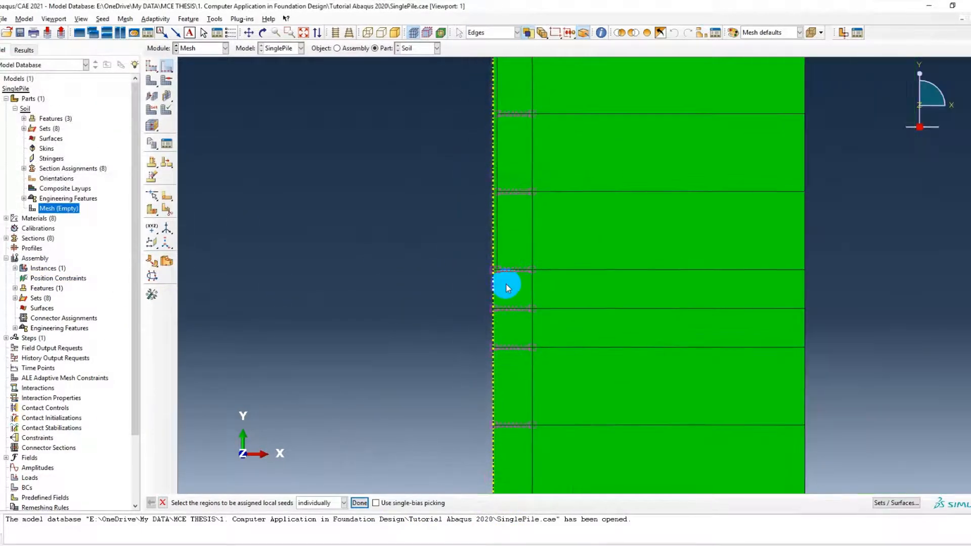
{"action": "scroll", "coordinate": [506, 285], "scroll_direction": "down", "scroll_amount": 2}
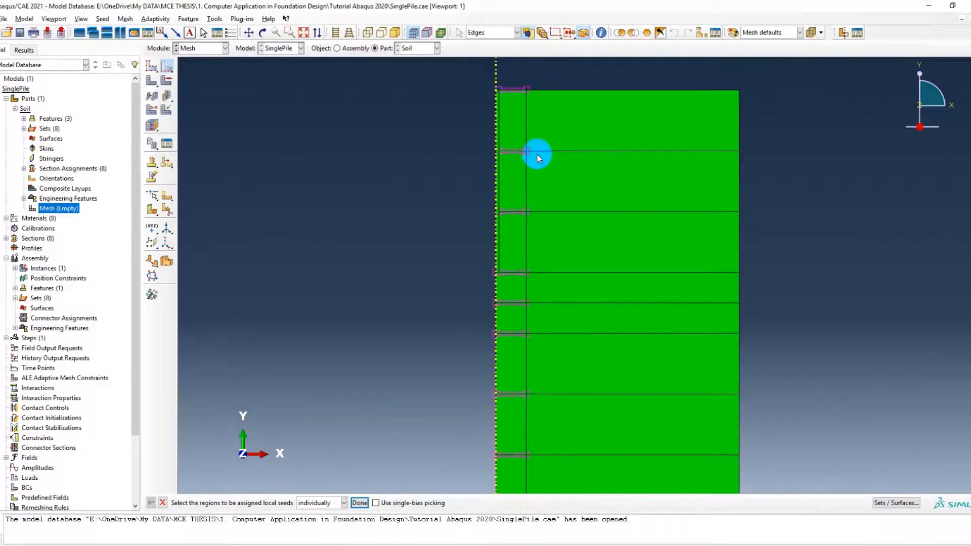
{"action": "scroll", "coordinate": [556, 144], "scroll_direction": "up", "scroll_amount": 3}
{"action": "scroll", "coordinate": [587, 119], "scroll_direction": "down", "scroll_amount": 3}
{"action": "left_click_drag", "start_coordinate": [589, 95], "coordinate": [591, 467]}
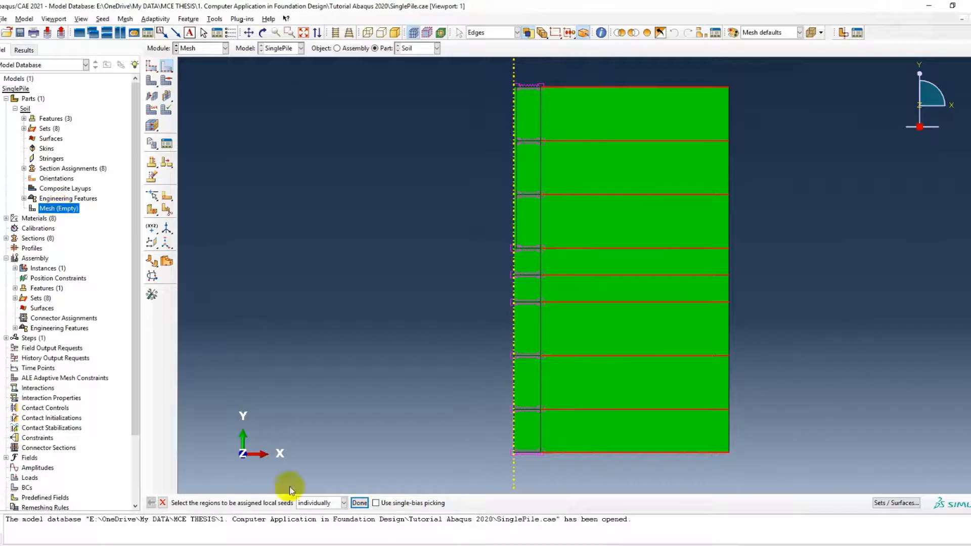
{"action": "left_click", "coordinate": [359, 502]}
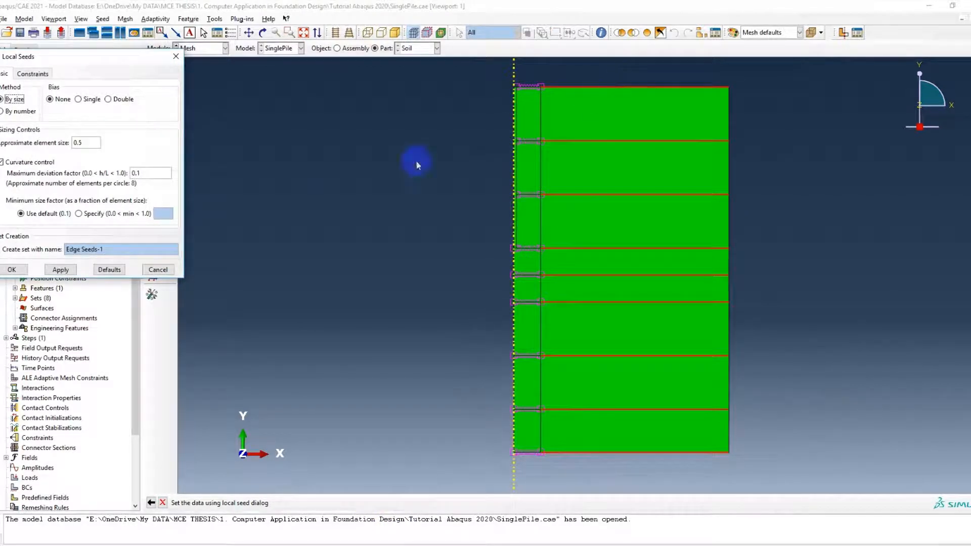
{"action": "left_click_drag", "start_coordinate": [88, 142], "coordinate": [33, 142]}
{"action": "type", "text": "1"}
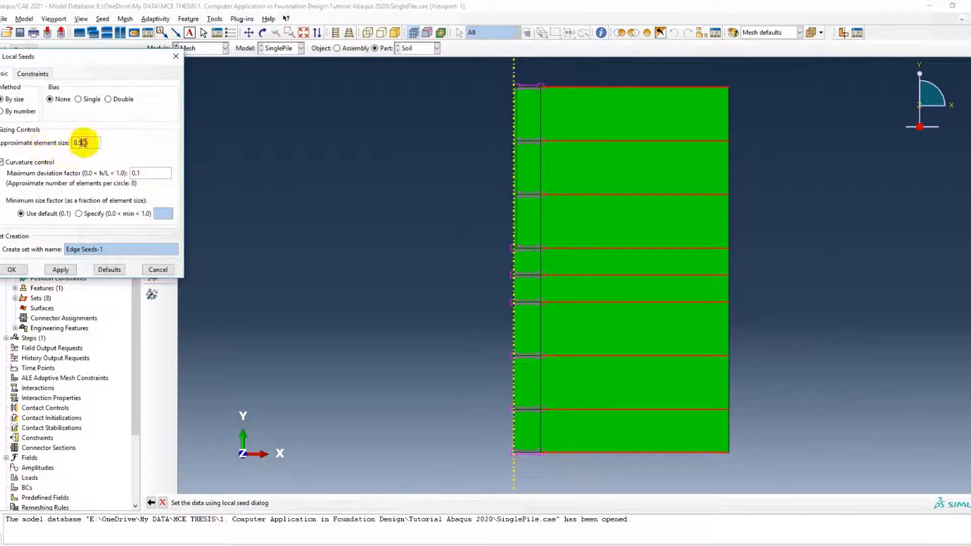
{"action": "left_click", "coordinate": [11, 269]}
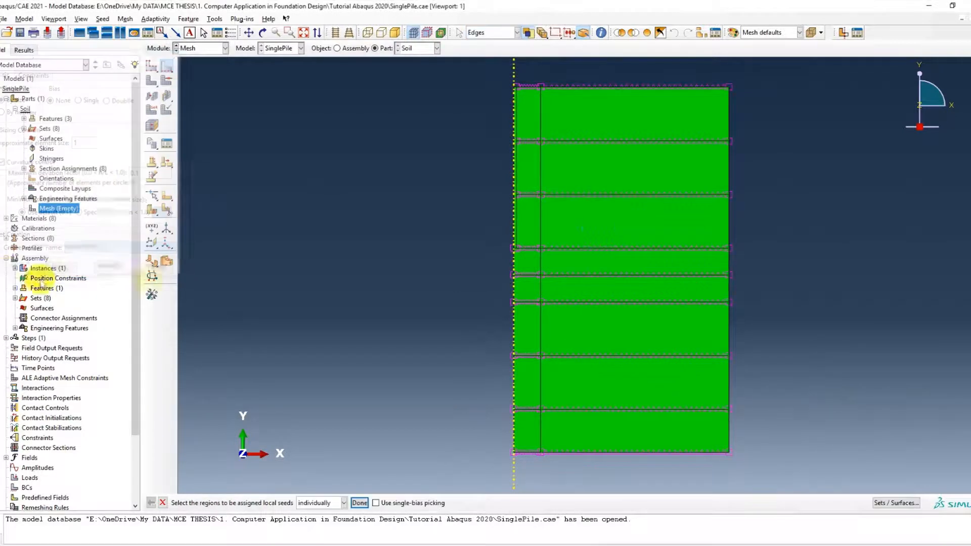
{"action": "left_click_drag", "start_coordinate": [745, 116], "coordinate": [480, 108]}
{"action": "key", "text": "Escape"}
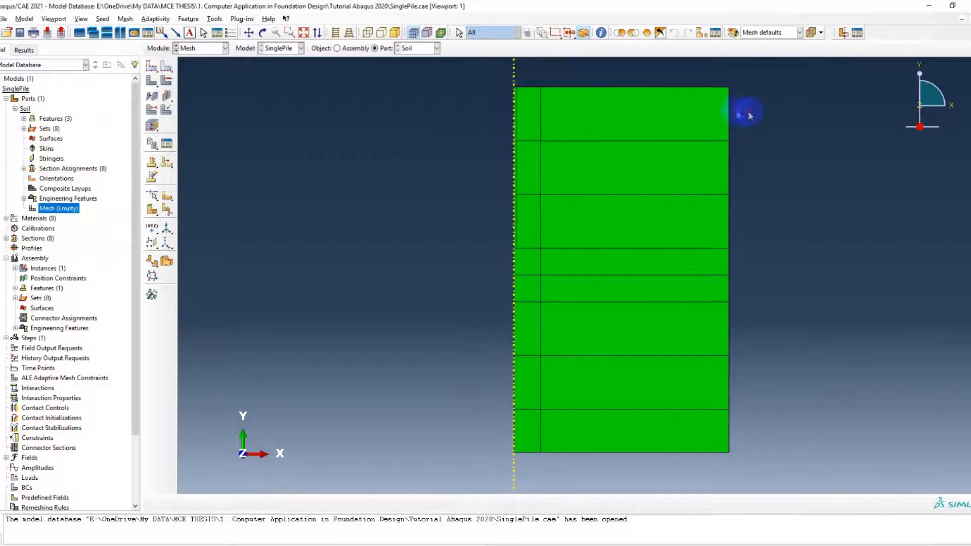
{"action": "left_click", "coordinate": [125, 19]}
{"action": "mouse_move", "coordinate": [103, 18]}
{"action": "left_click", "coordinate": [110, 40]}
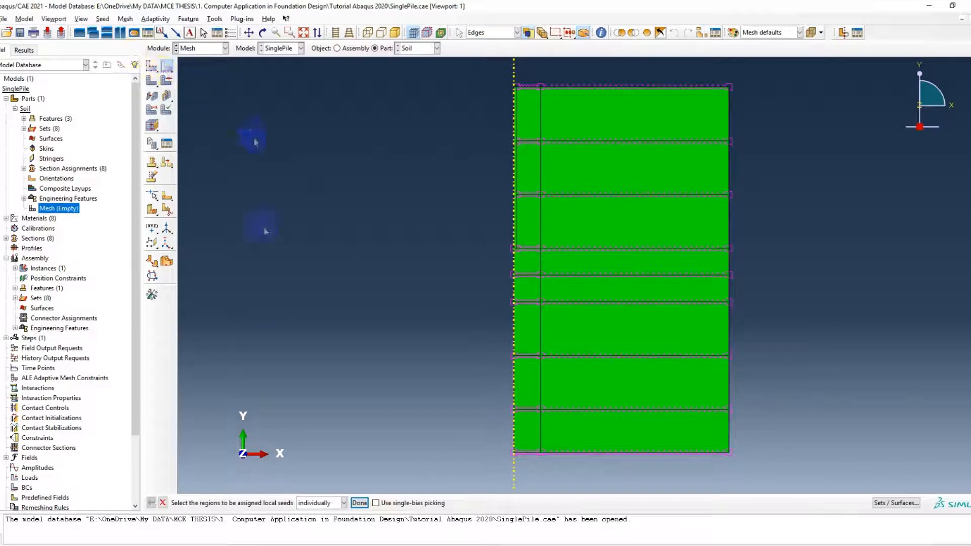
{"action": "left_click_drag", "start_coordinate": [753, 103], "coordinate": [517, 118]}
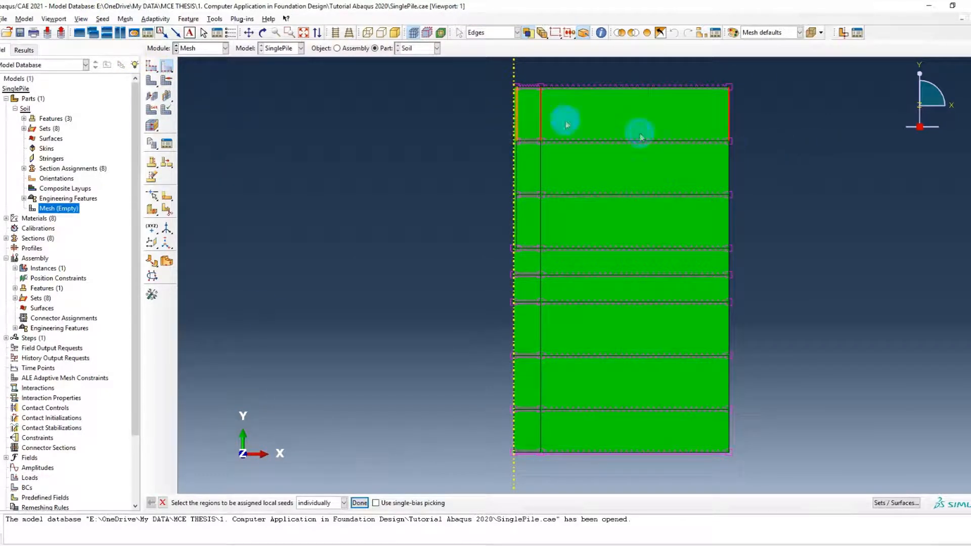
{"action": "left_click", "coordinate": [359, 502]}
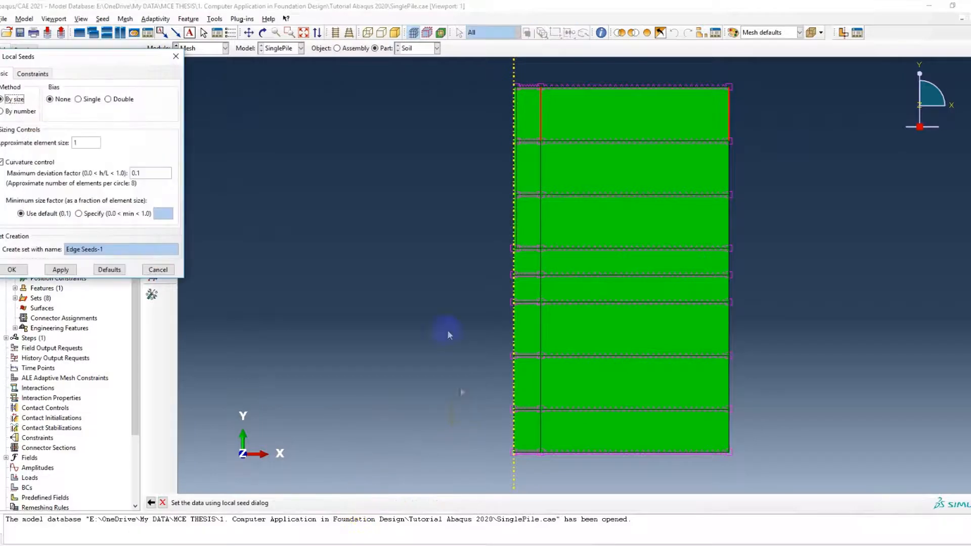
{"action": "middle_click", "coordinate": [527, 143]}
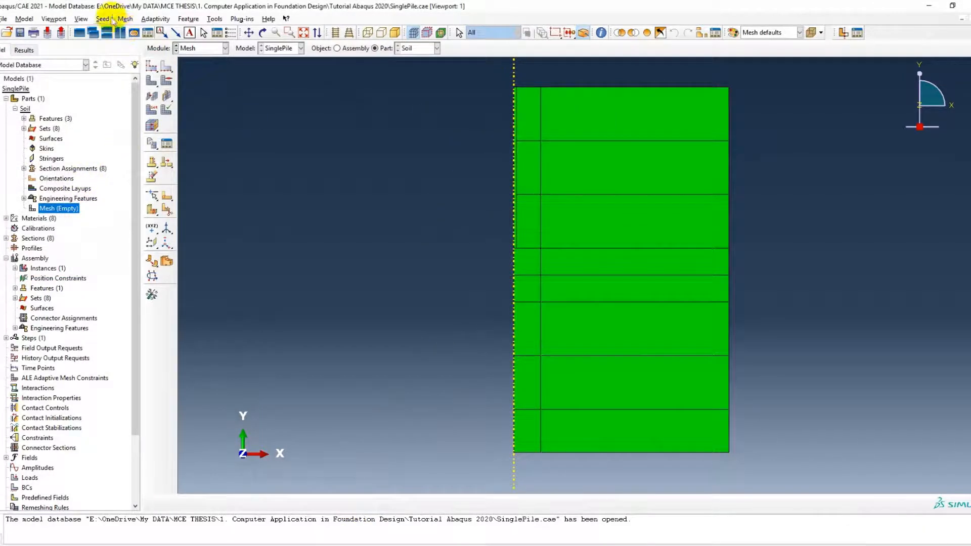
Seed the vertical edges of the top soil layer, from the outer boundary to the pile side, by size at 1.
{"action": "left_click", "coordinate": [166, 66]}
{"action": "left_click_drag", "start_coordinate": [741, 116], "coordinate": [517, 104]}
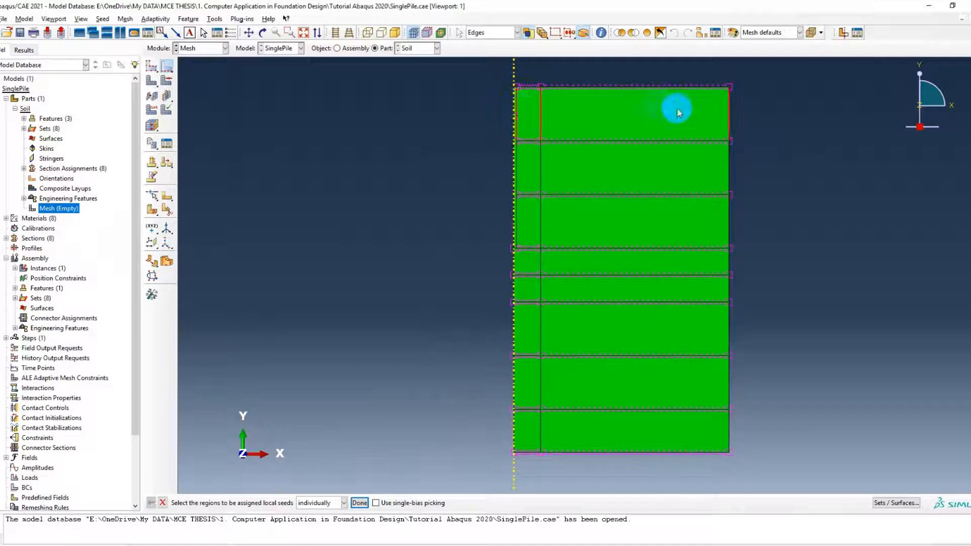
{"action": "left_click", "coordinate": [359, 503]}
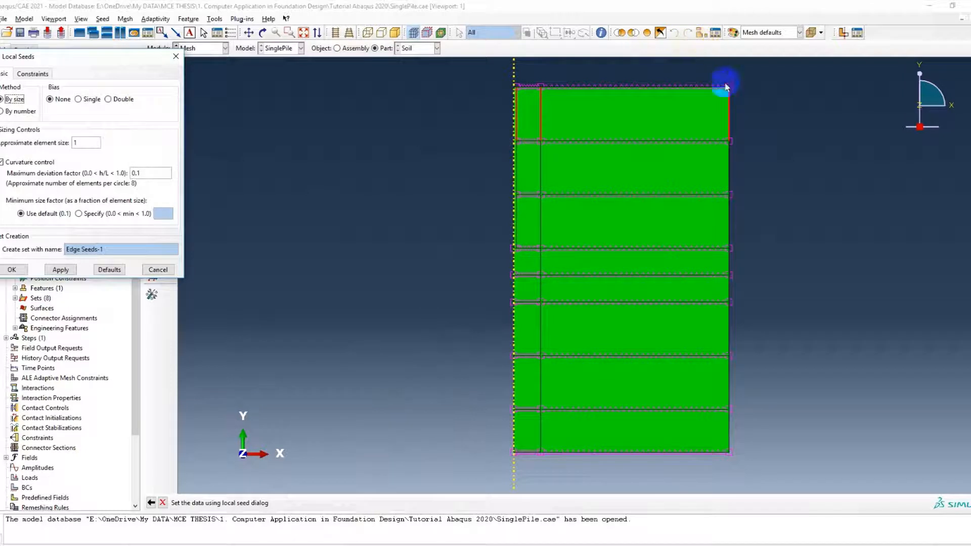
{"action": "left_click", "coordinate": [87, 143]}
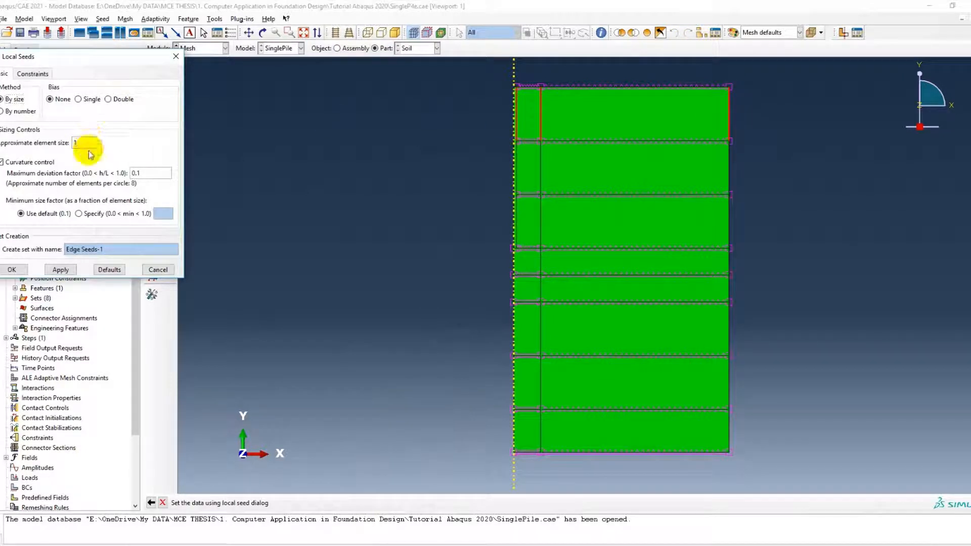
{"action": "left_click", "coordinate": [99, 150]}
{"action": "key", "text": "BackSpace"}
{"action": "type", "text": "2"}
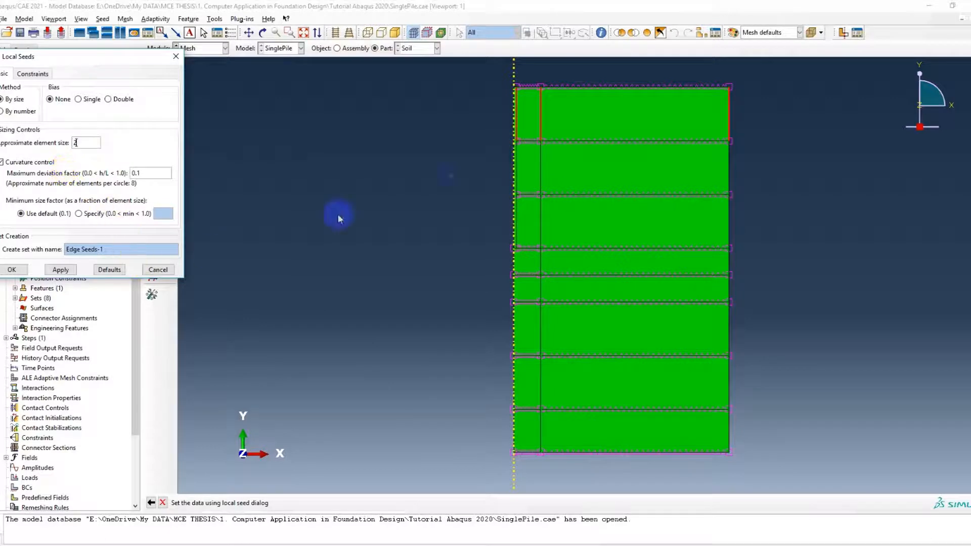
{"action": "left_click", "coordinate": [83, 142]}
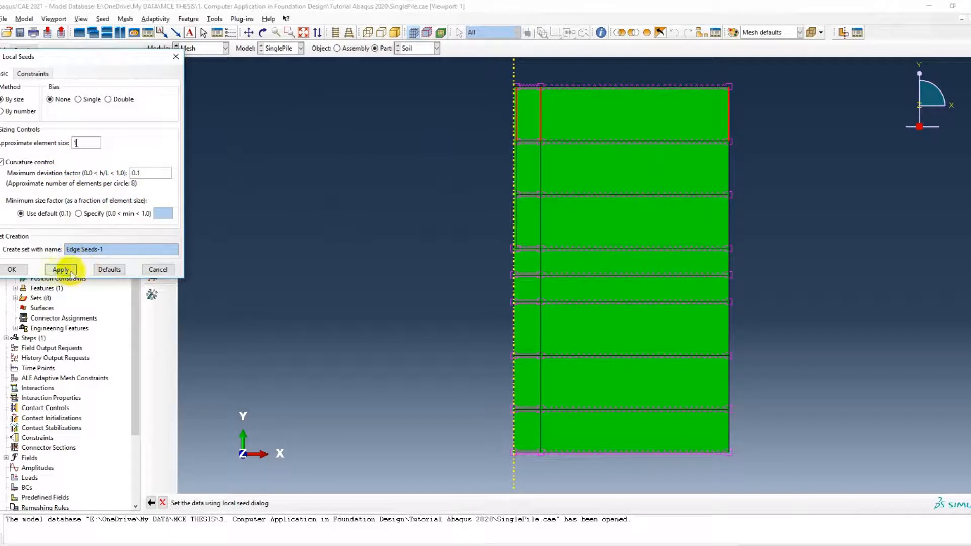
{"action": "left_click", "coordinate": [12, 269]}
Seed the vertical edges of the second and third soil layers from the top by size at 1.
{"action": "left_click_drag", "start_coordinate": [743, 163], "coordinate": [517, 176]}
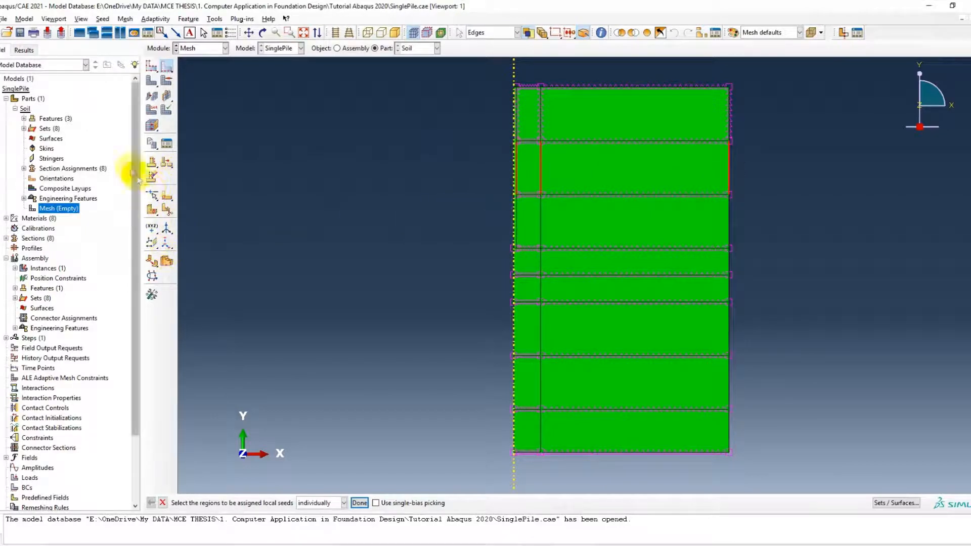
{"action": "left_click", "coordinate": [360, 503]}
{"action": "left_click", "coordinate": [12, 270]}
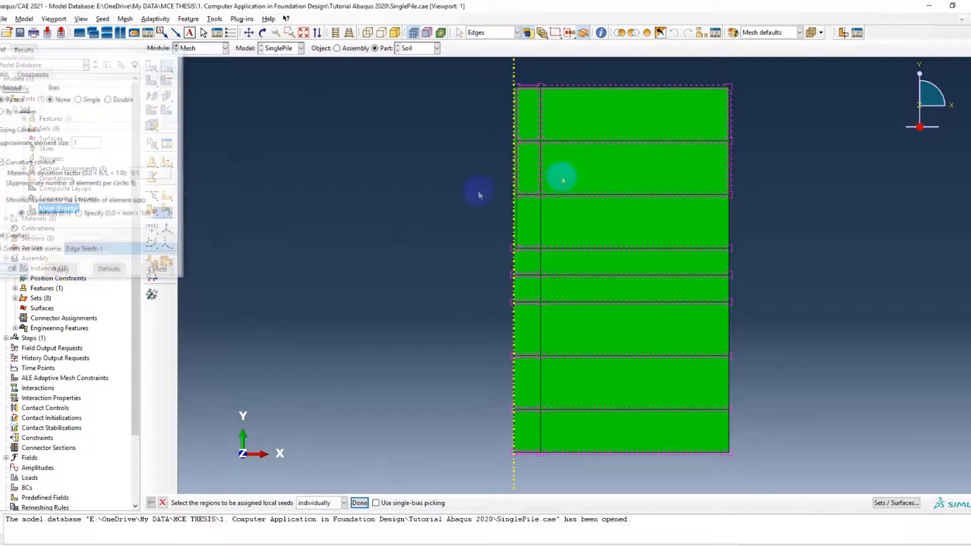
{"action": "left_click_drag", "start_coordinate": [698, 226], "coordinate": [520, 214]}
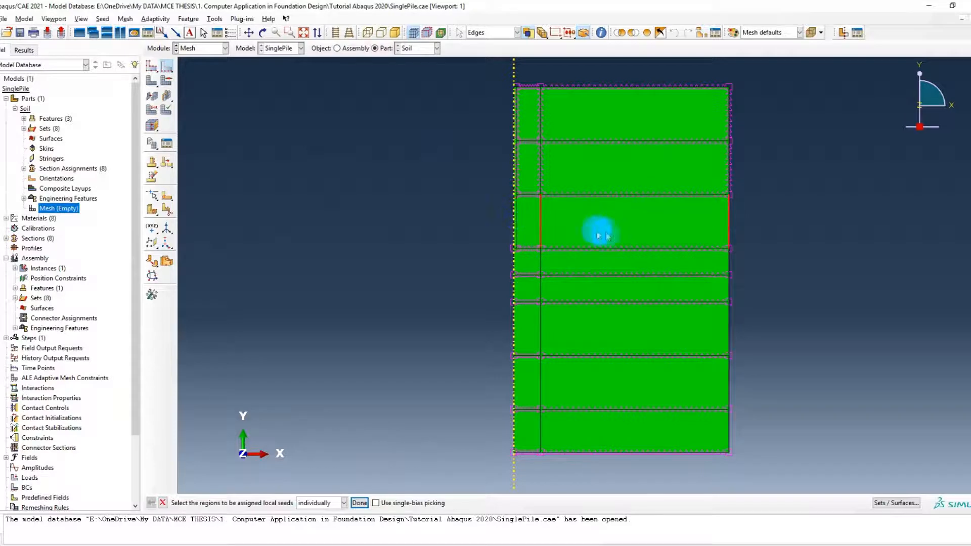
{"action": "left_click_drag", "start_coordinate": [745, 222], "coordinate": [519, 211]}
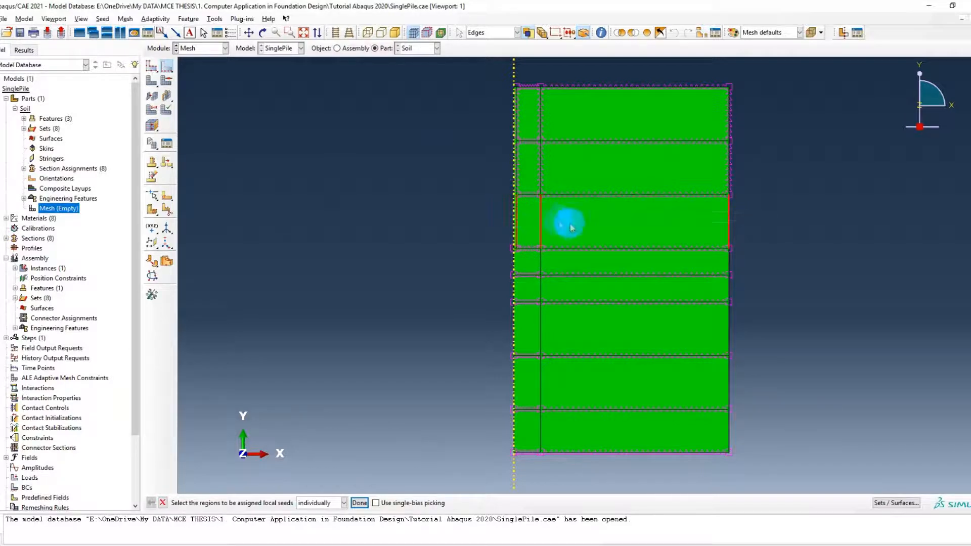
{"action": "left_click", "coordinate": [360, 502]}
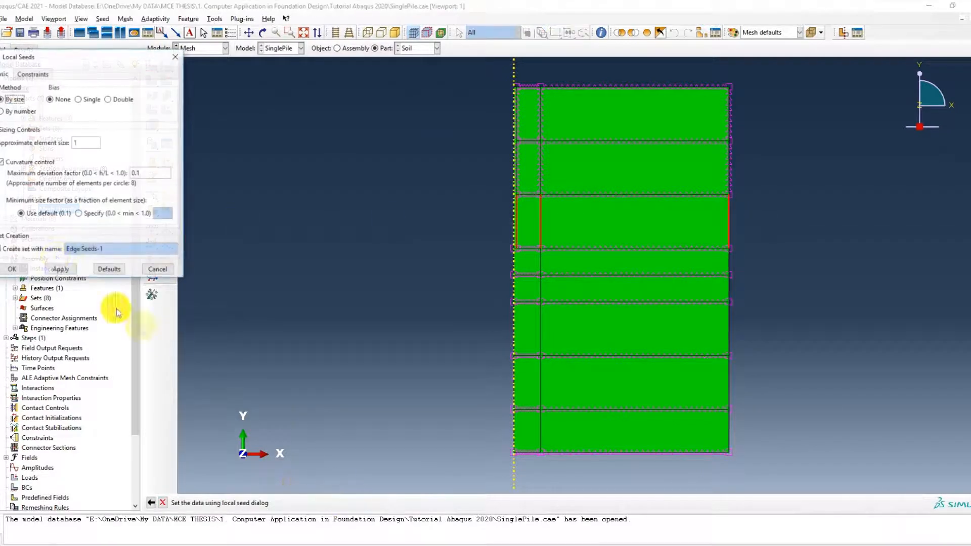
{"action": "left_click", "coordinate": [32, 268]}
Seed the vertical edges of the two thin soil layers directly below the pile toe by size at 0.5.
{"action": "left_click_drag", "start_coordinate": [732, 260], "coordinate": [528, 268]}
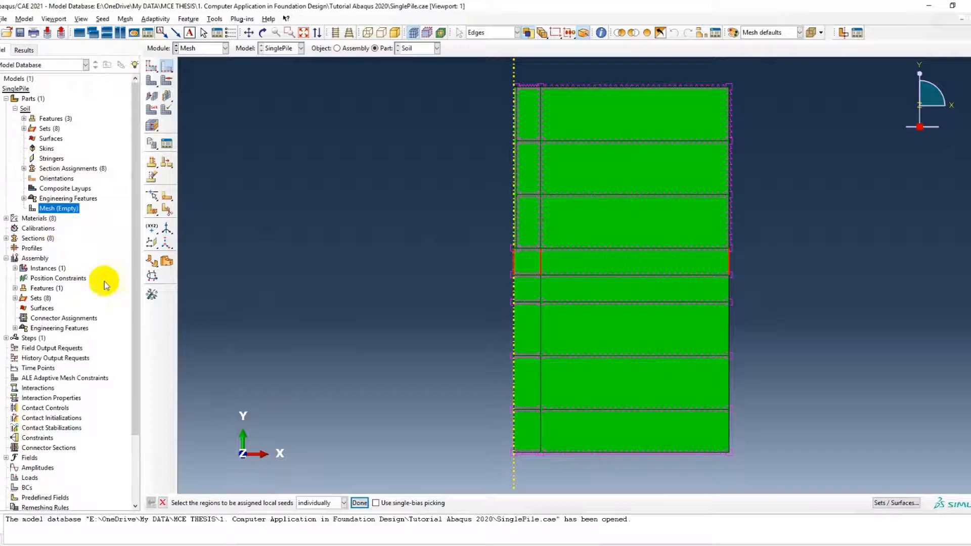
{"action": "left_click", "coordinate": [359, 503]}
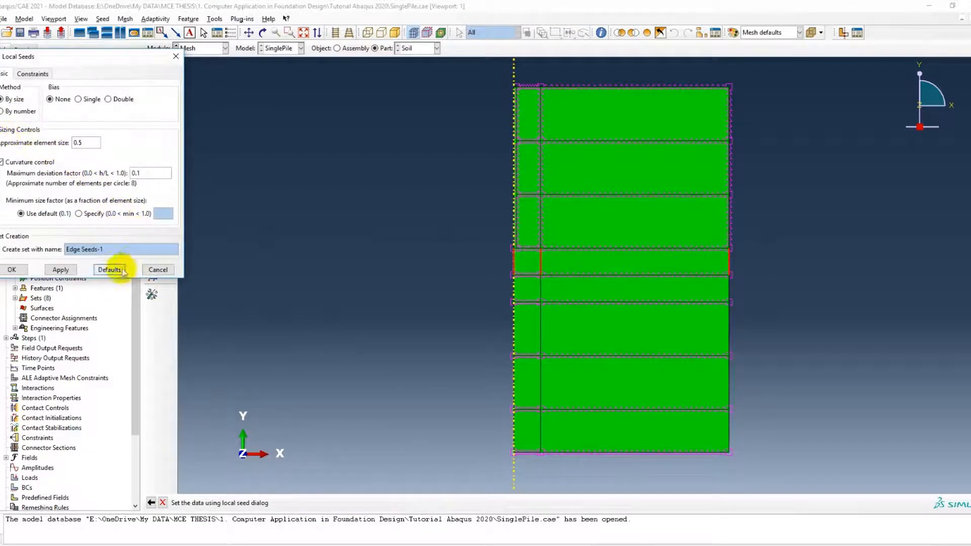
{"action": "left_click", "coordinate": [12, 269]}
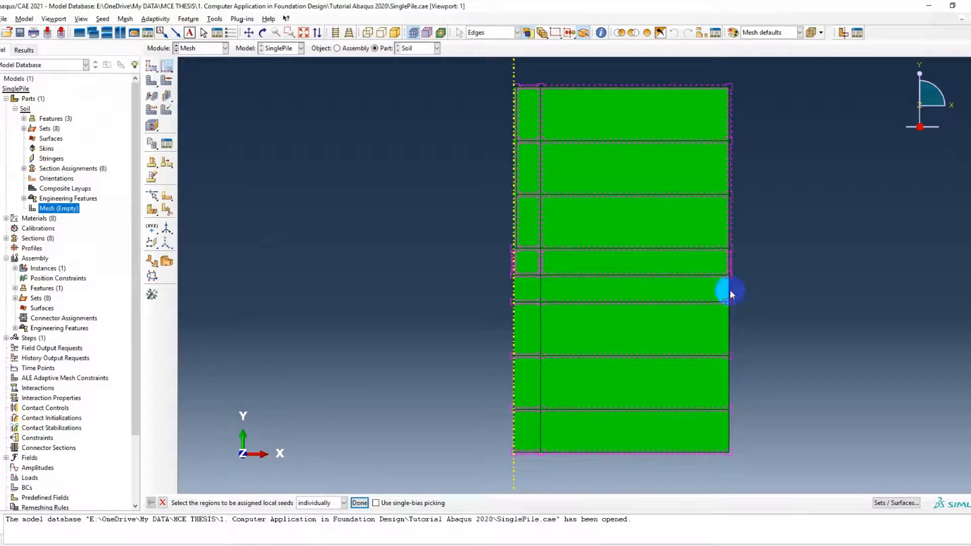
{"action": "left_click_drag", "start_coordinate": [730, 295], "coordinate": [486, 298]}
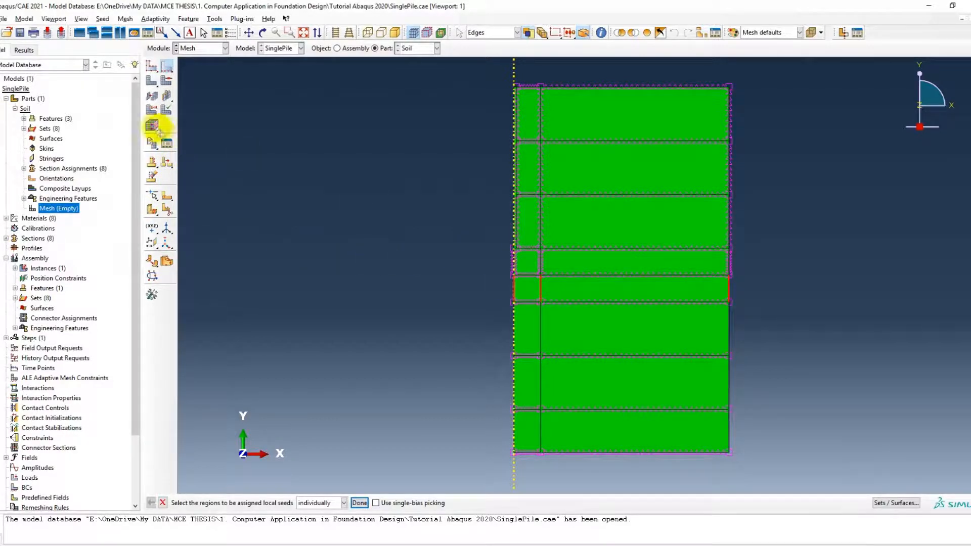
{"action": "left_click", "coordinate": [358, 503]}
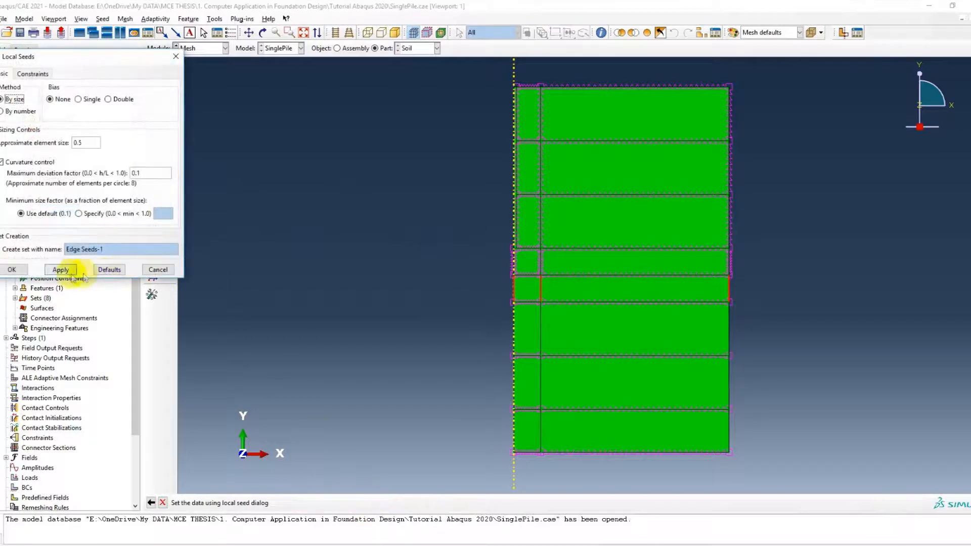
{"action": "left_click", "coordinate": [17, 269]}
Seed the vertical edges of the sixth soil layer from the top, below the two thin layers, by size at 1.
{"action": "left_click_drag", "start_coordinate": [757, 335], "coordinate": [464, 330]}
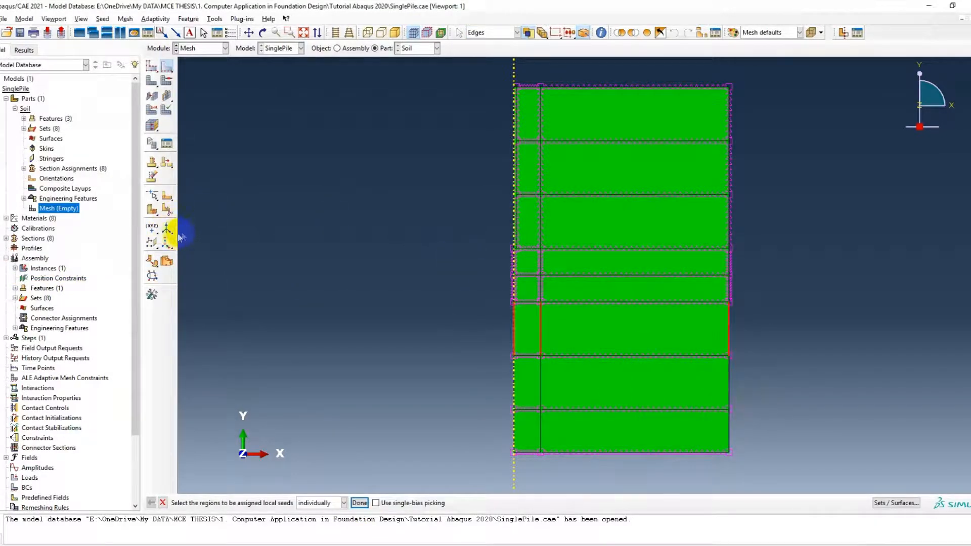
{"action": "left_click", "coordinate": [358, 503]}
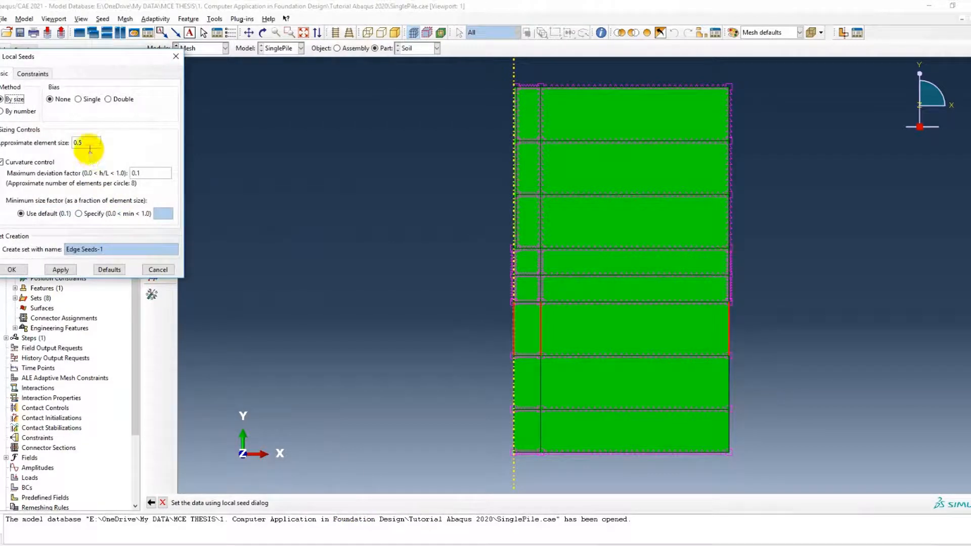
{"action": "type", "text": "1"}
{"action": "left_click", "coordinate": [61, 269]}
{"action": "left_click", "coordinate": [742, 389]}
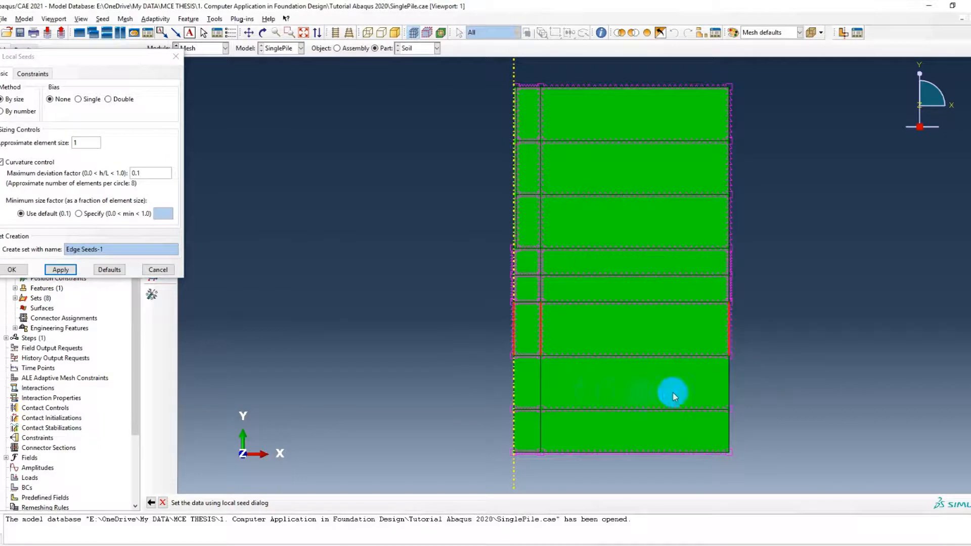
{"action": "left_click", "coordinate": [44, 273]}
Seed the vertical edges of the two lowest soil layers by size at 1.
{"action": "left_click_drag", "start_coordinate": [749, 378], "coordinate": [497, 391]}
{"action": "left_click", "coordinate": [359, 503]}
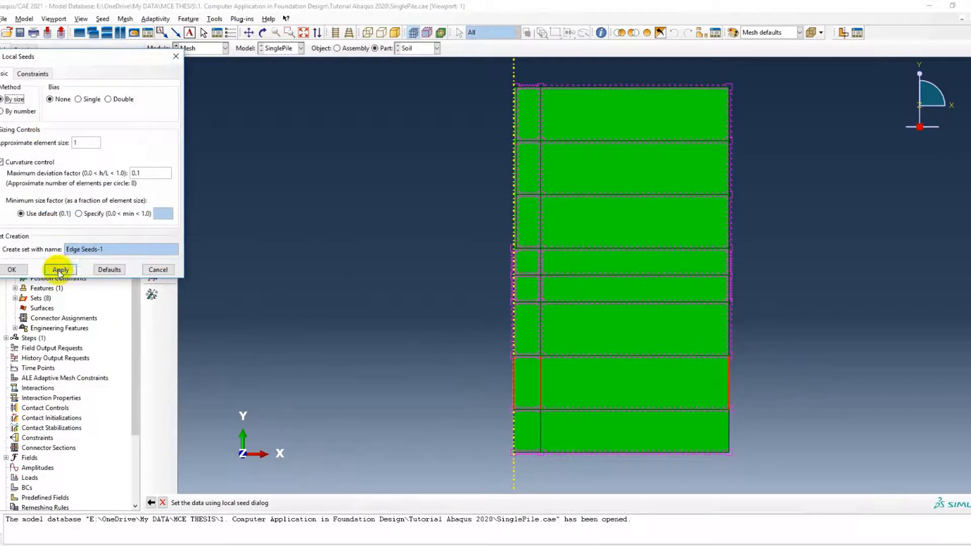
{"action": "left_click", "coordinate": [17, 269]}
{"action": "left_click_drag", "start_coordinate": [736, 429], "coordinate": [484, 436]}
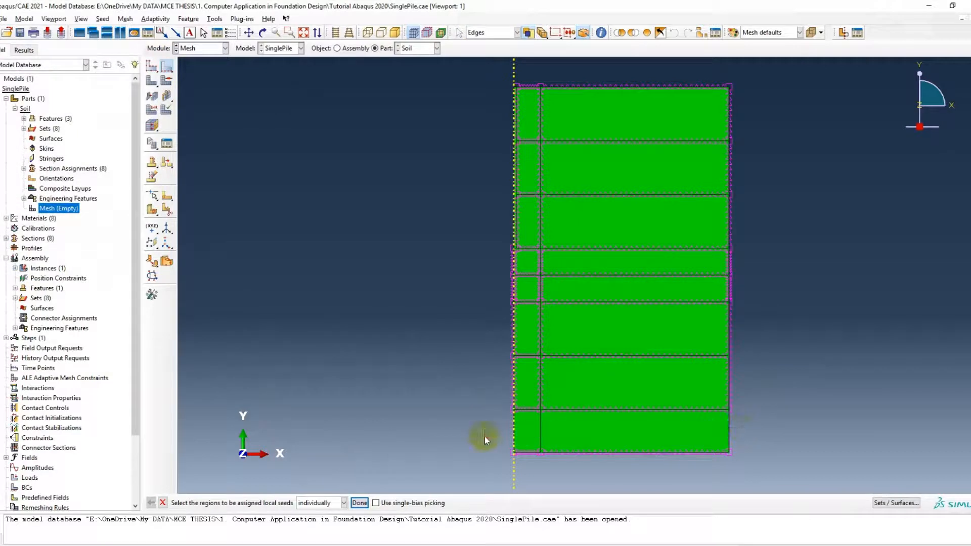
{"action": "left_click", "coordinate": [359, 503]}
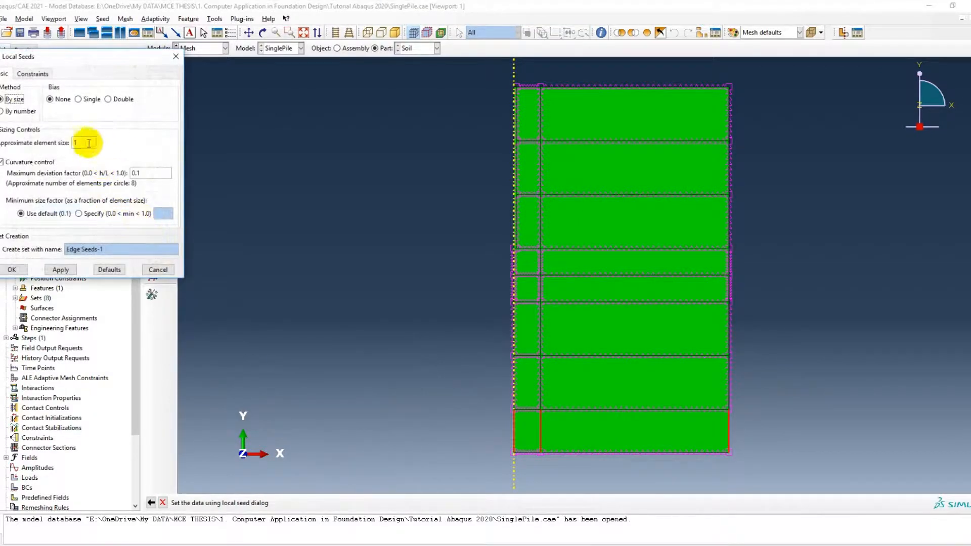
{"action": "left_click", "coordinate": [12, 270]}
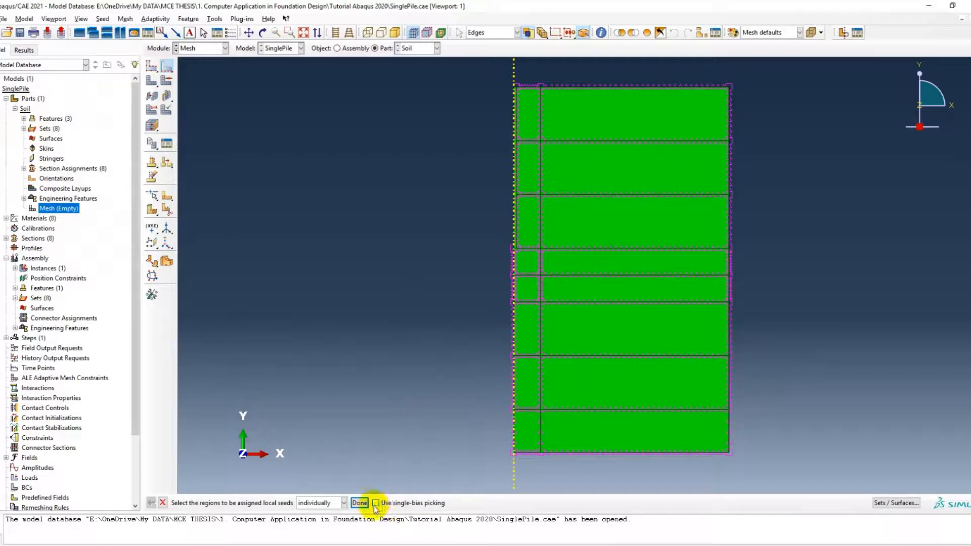
Inspect the edge seeds around the pile toe near the symmetry axis, and finish the local seeding.
{"action": "left_click", "coordinate": [103, 19]}
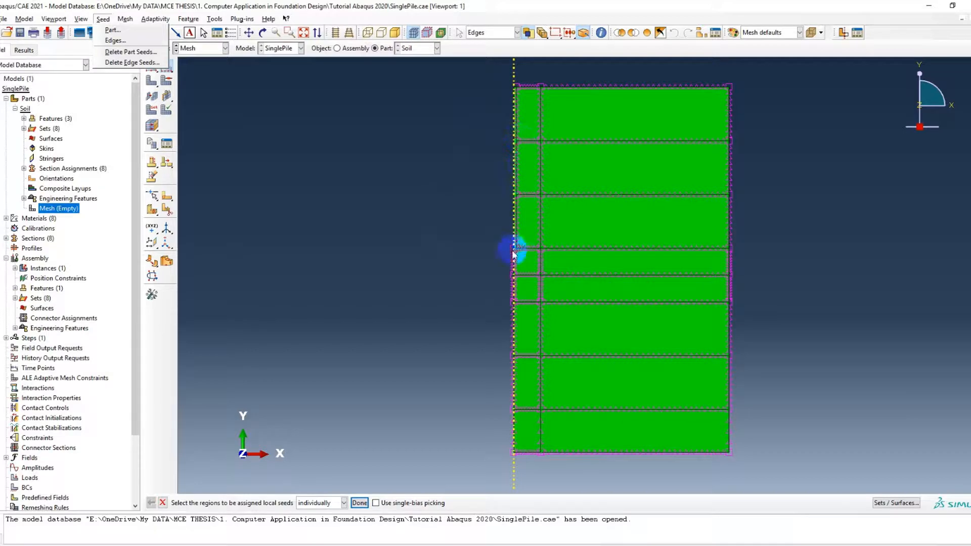
{"action": "left_click", "coordinate": [196, 97]}
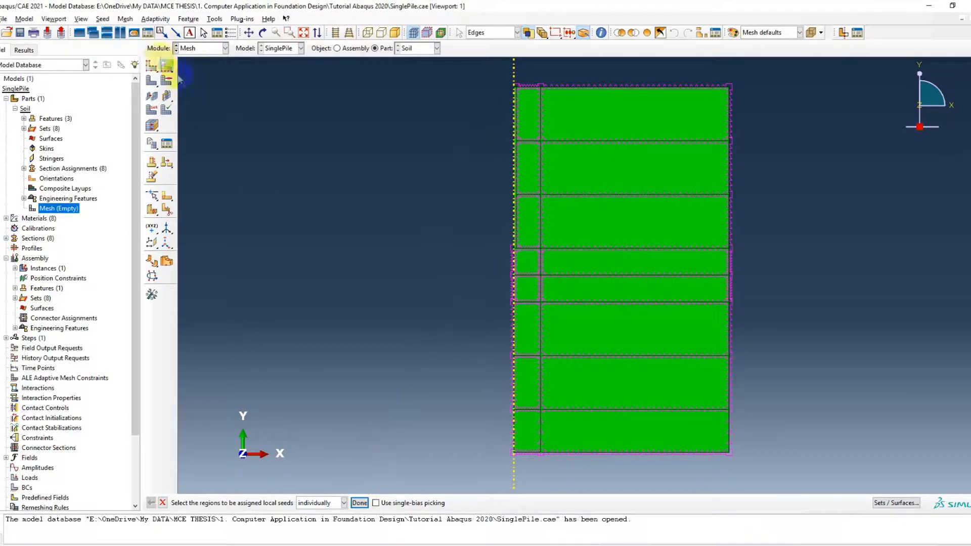
{"action": "scroll", "coordinate": [518, 281], "scroll_direction": "up", "scroll_amount": 4}
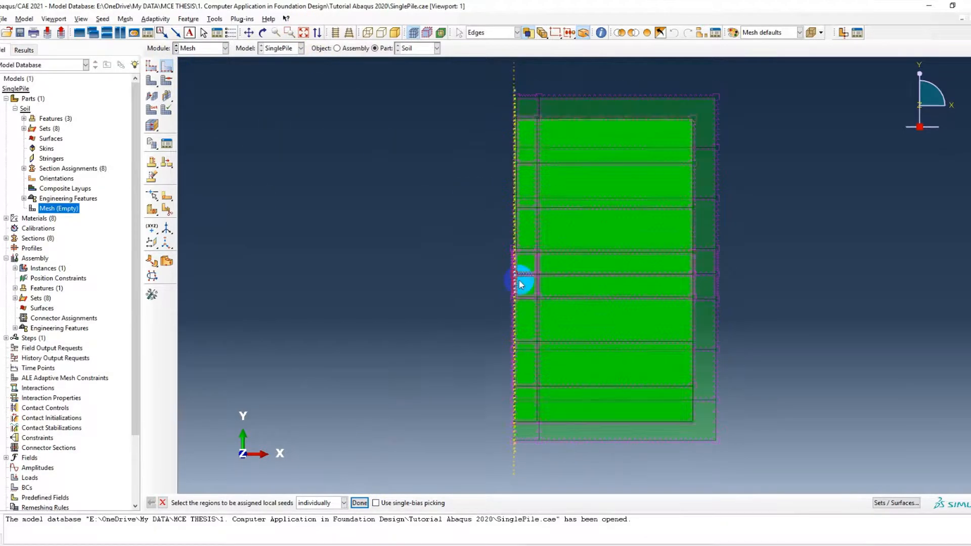
{"action": "scroll", "coordinate": [519, 265], "scroll_direction": "down", "scroll_amount": 7}
{"action": "scroll", "coordinate": [518, 251], "scroll_direction": "down", "scroll_amount": 5}
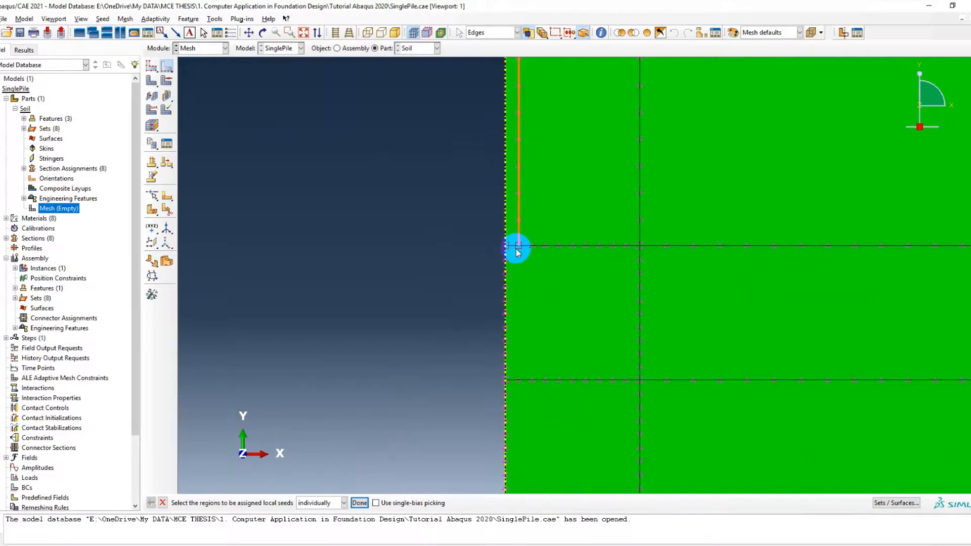
{"action": "scroll", "coordinate": [515, 246], "scroll_direction": "down", "scroll_amount": 3}
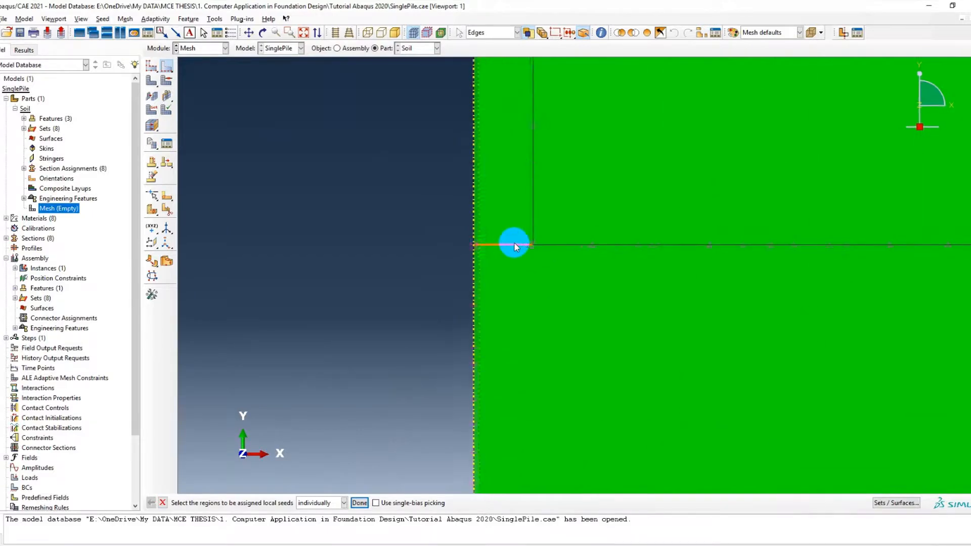
{"action": "scroll", "coordinate": [514, 248], "scroll_direction": "up", "scroll_amount": 4}
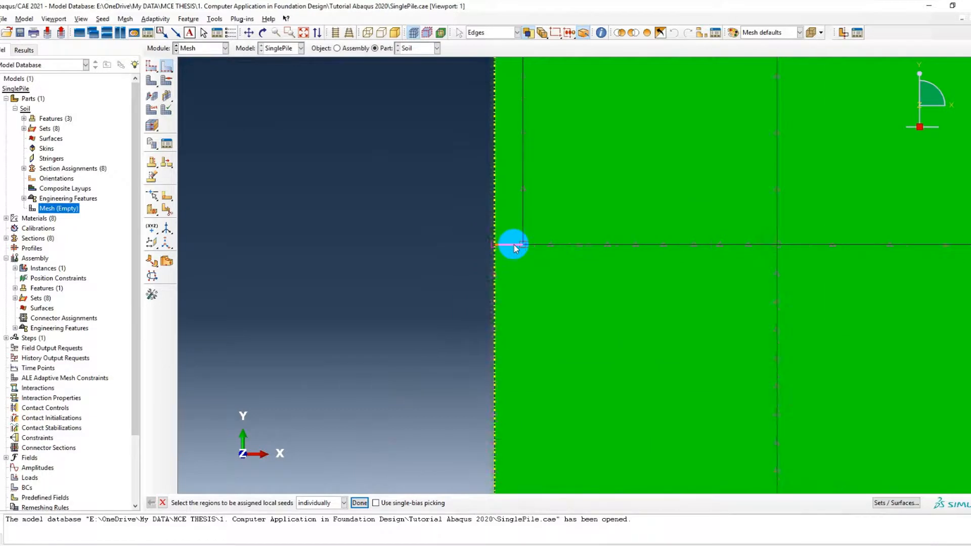
{"action": "scroll", "coordinate": [514, 248], "scroll_direction": "up", "scroll_amount": 6}
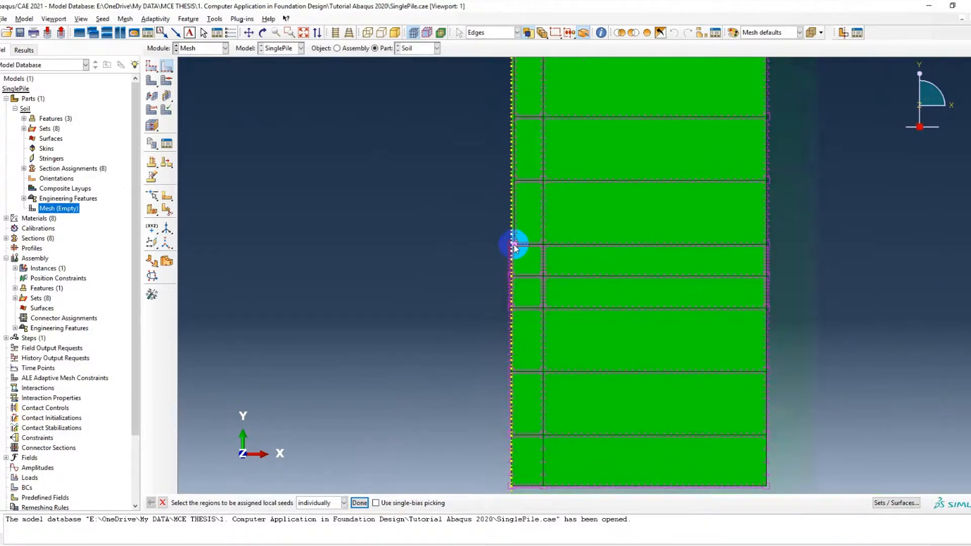
{"action": "left_click", "coordinate": [368, 503]}
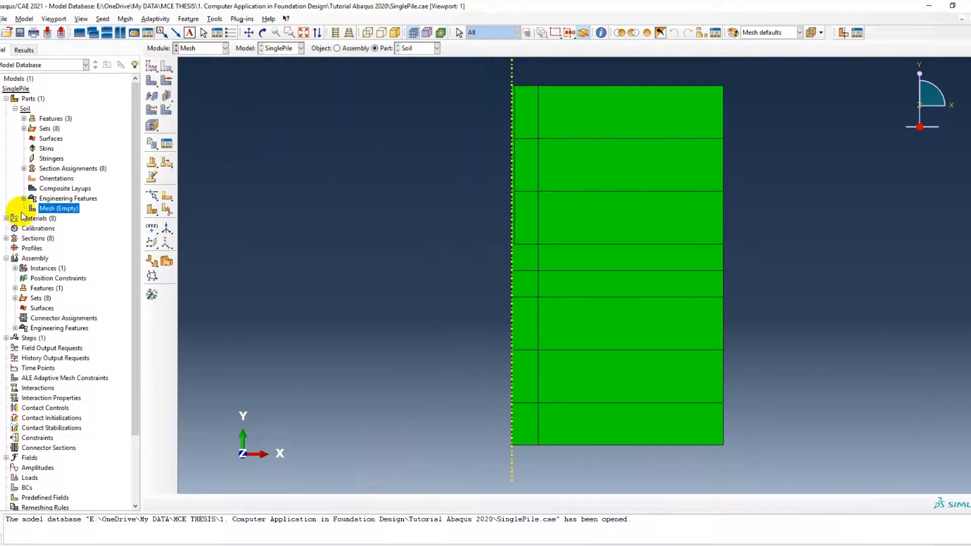